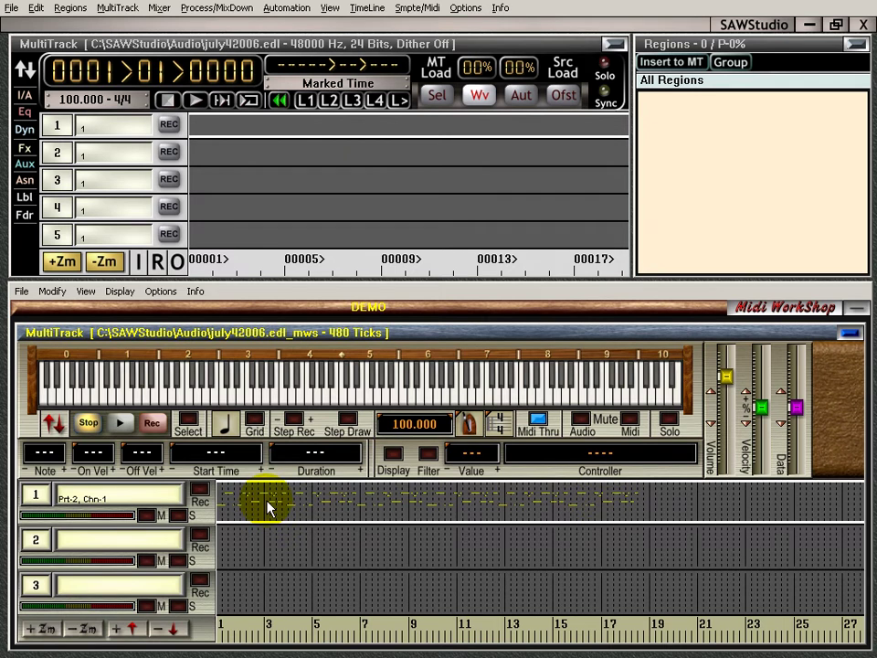
Build the mix onto hot track 1 as july42006_Mix_Track01, overwriting the existing mix file.
click(235, 10)
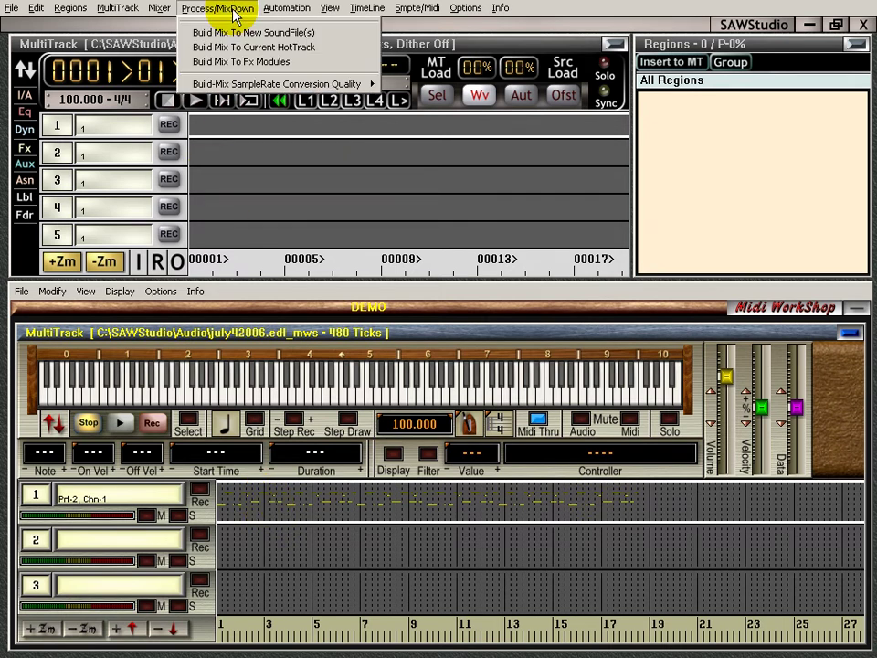
click(256, 55)
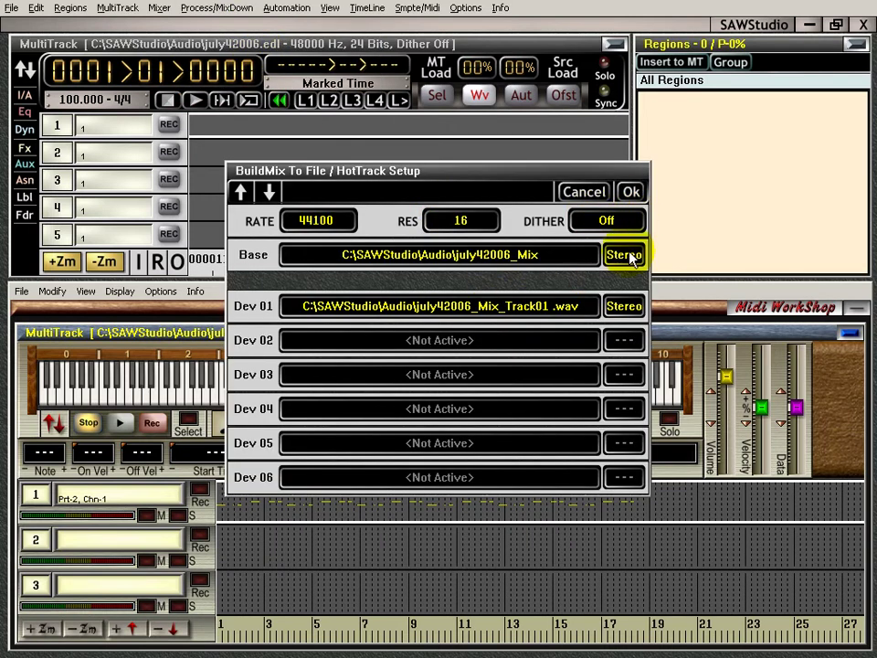
click(631, 192)
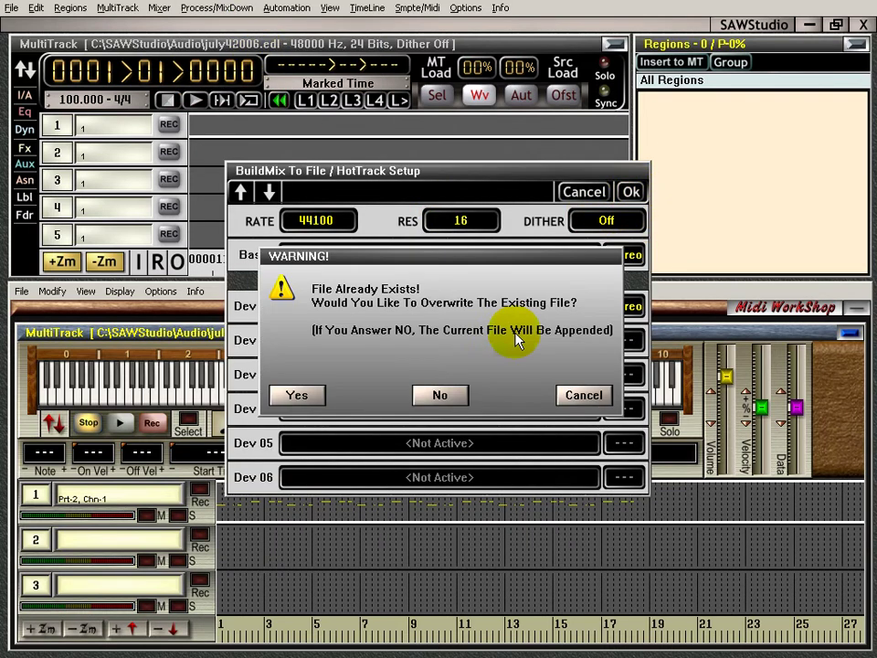
click(314, 395)
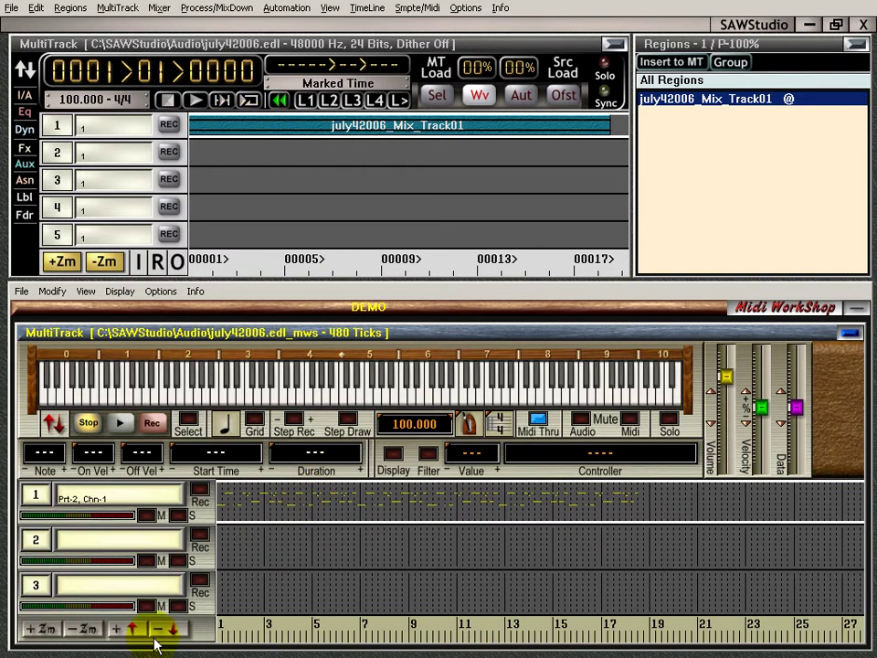
Mute MIDI track 1 in Midi WorkShop and disable it from its track options.
click(144, 516)
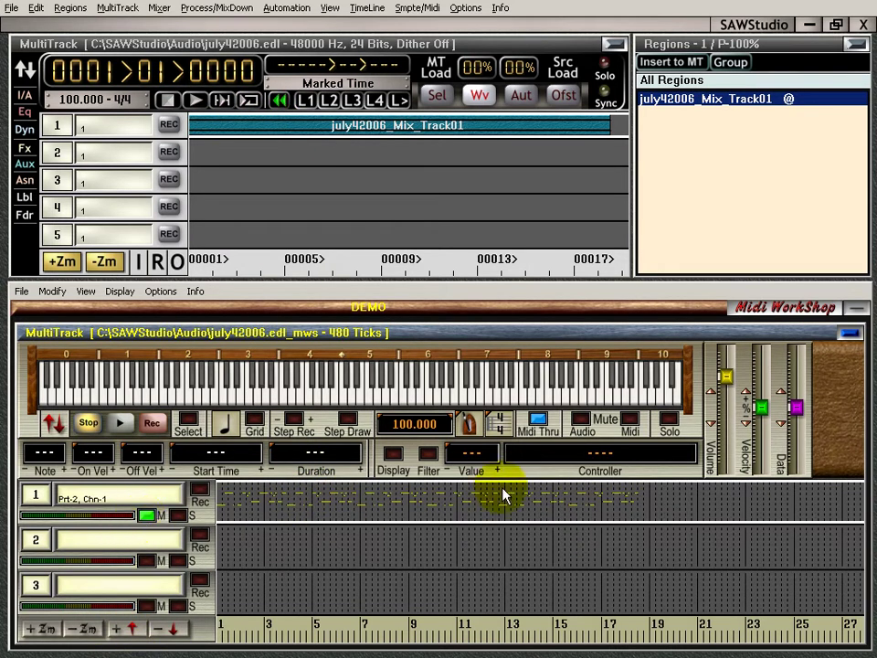
double_click(133, 500)
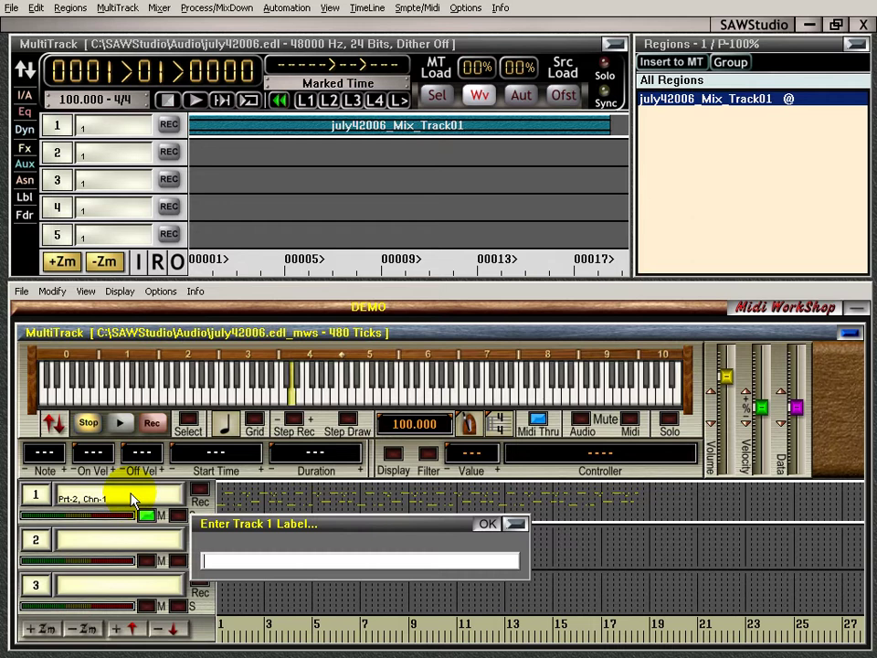
key(Escape)
right_click(132, 500)
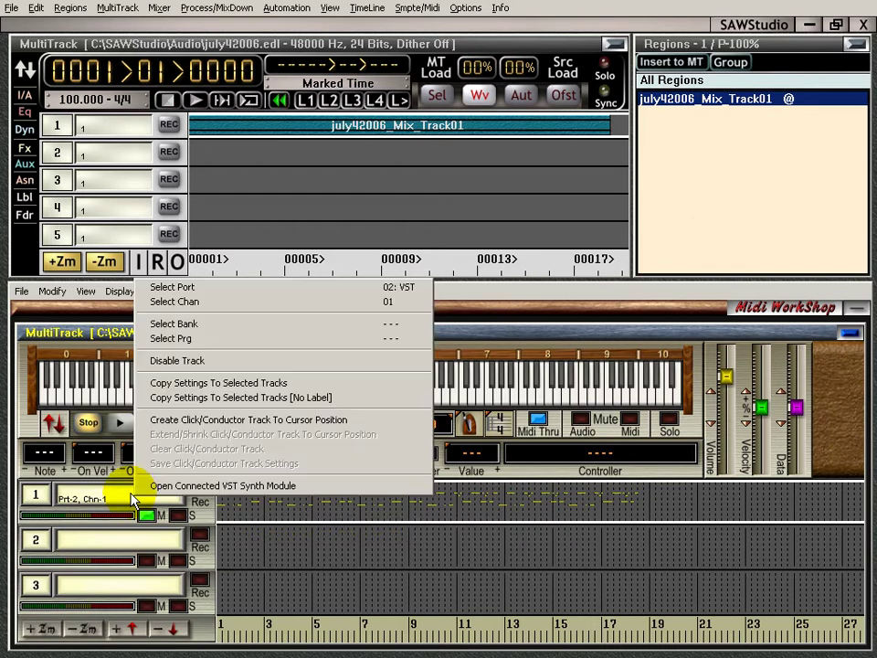
click(192, 362)
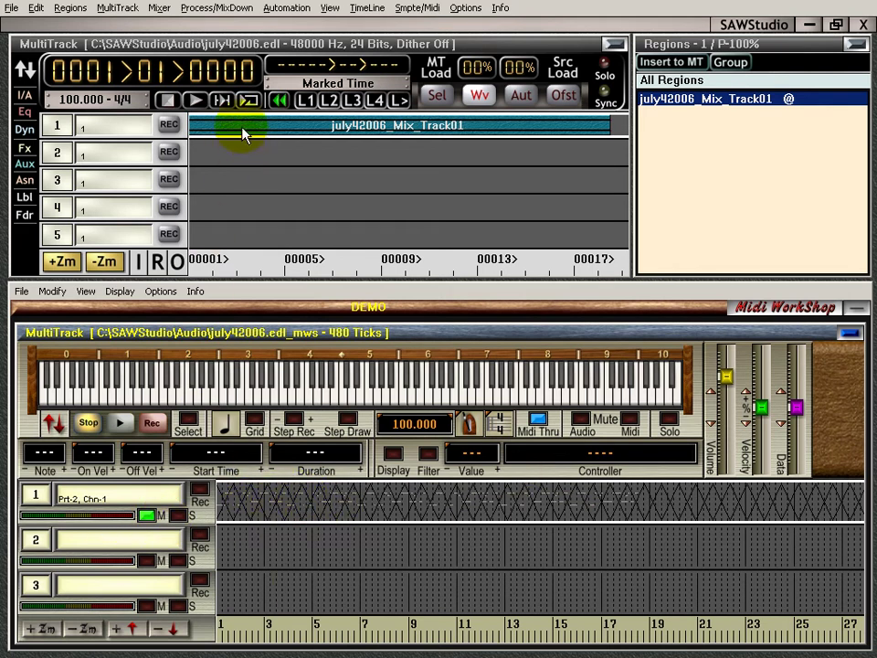
key(F2)
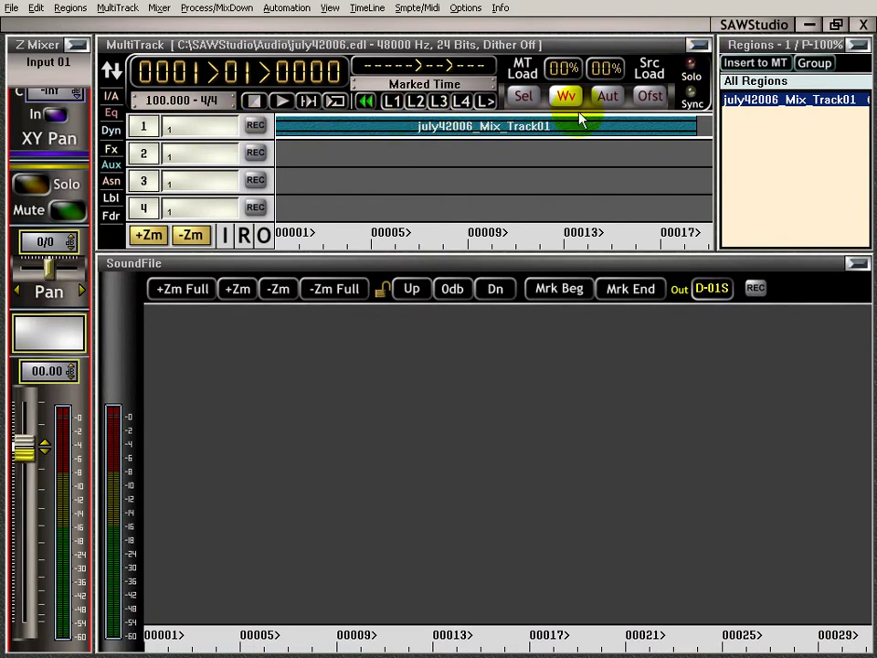
click(445, 129)
key(space)
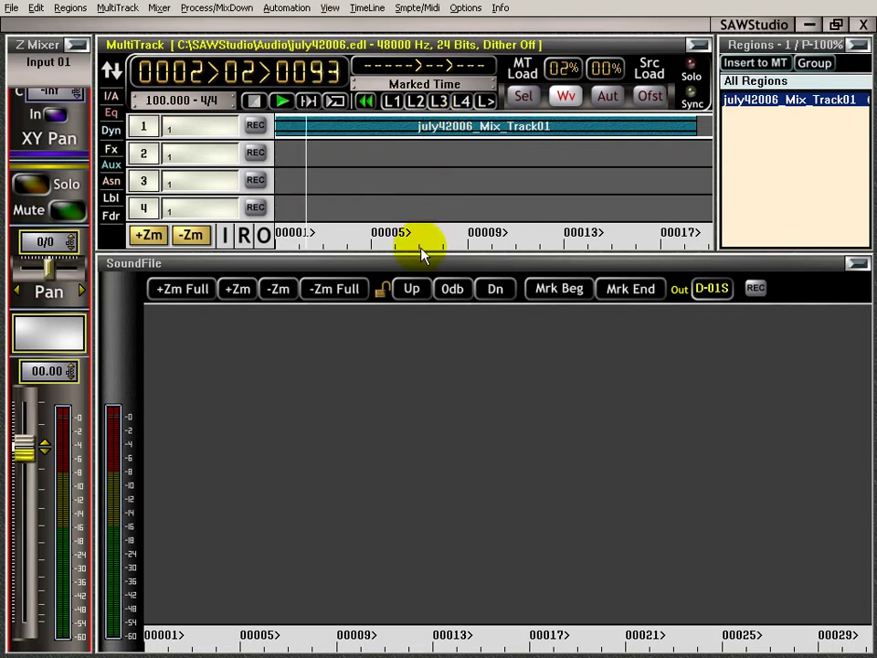
key(space)
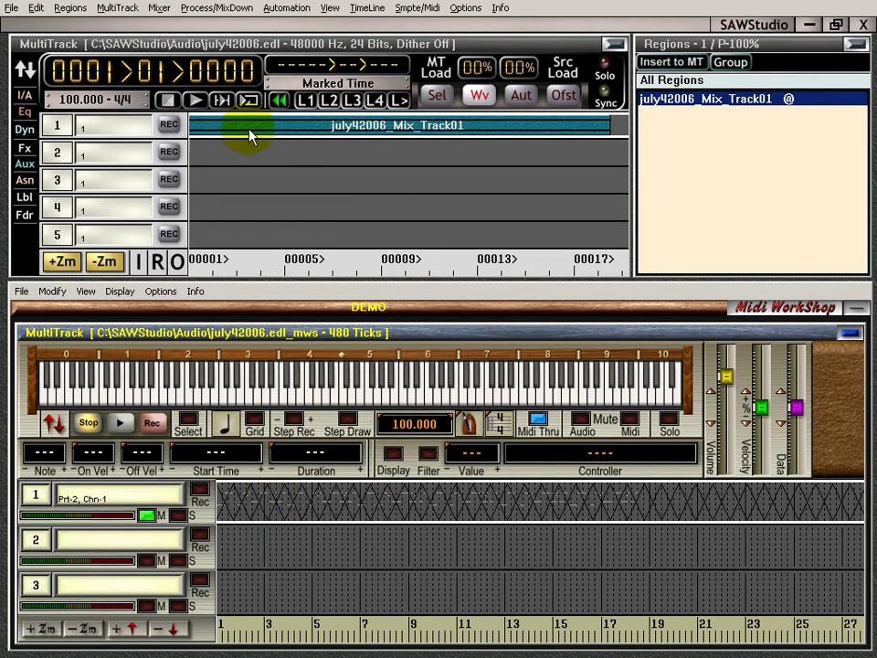
Label MultiTrack audio track 1 'VST MD'.
click(108, 128)
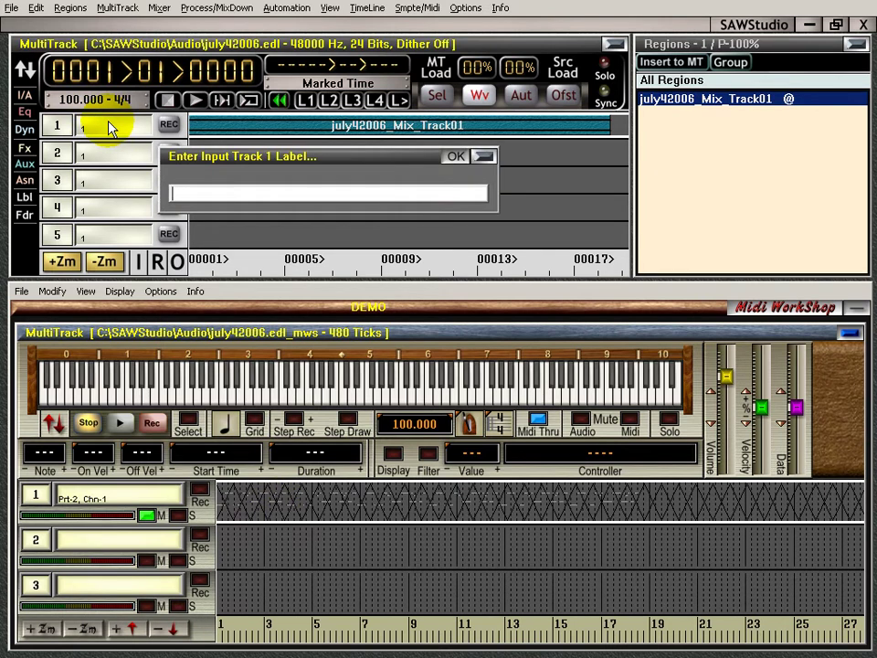
text(VST MD)
key(Return)
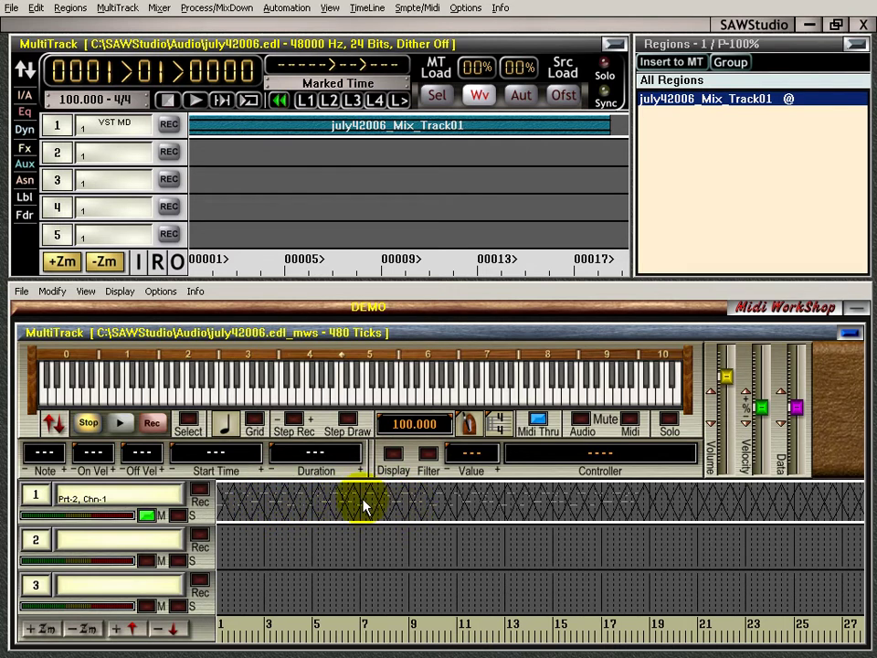
Drag the july42006_Mix_Track01 region from track 1 down to track 2.
click(248, 128)
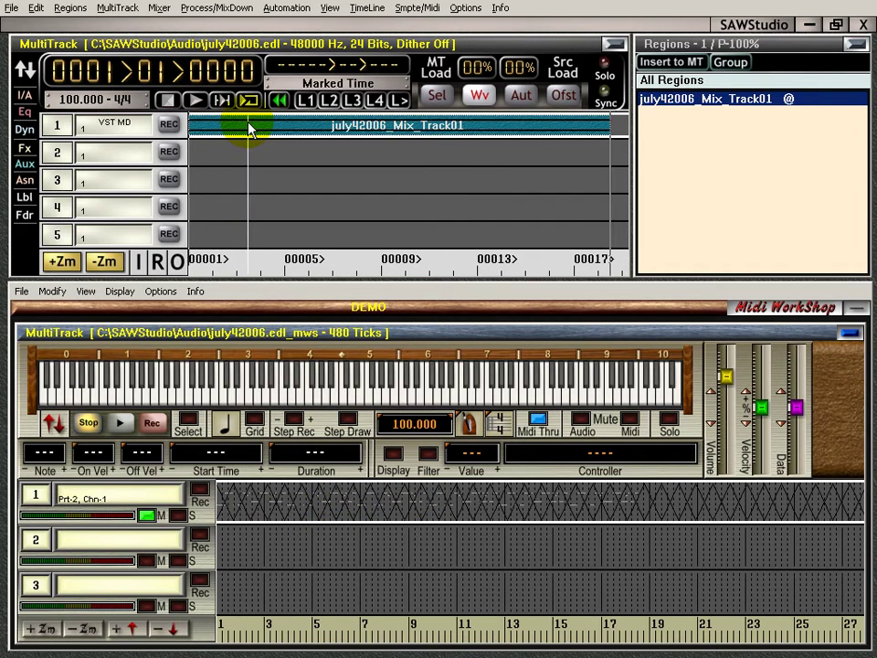
click(248, 148)
click(242, 160)
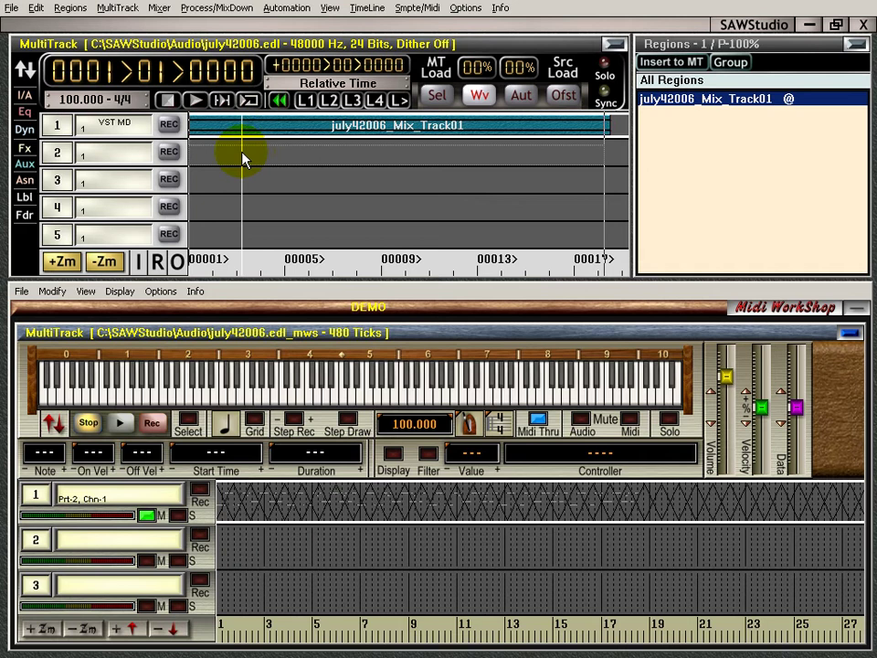
drag(243, 153, 243, 156)
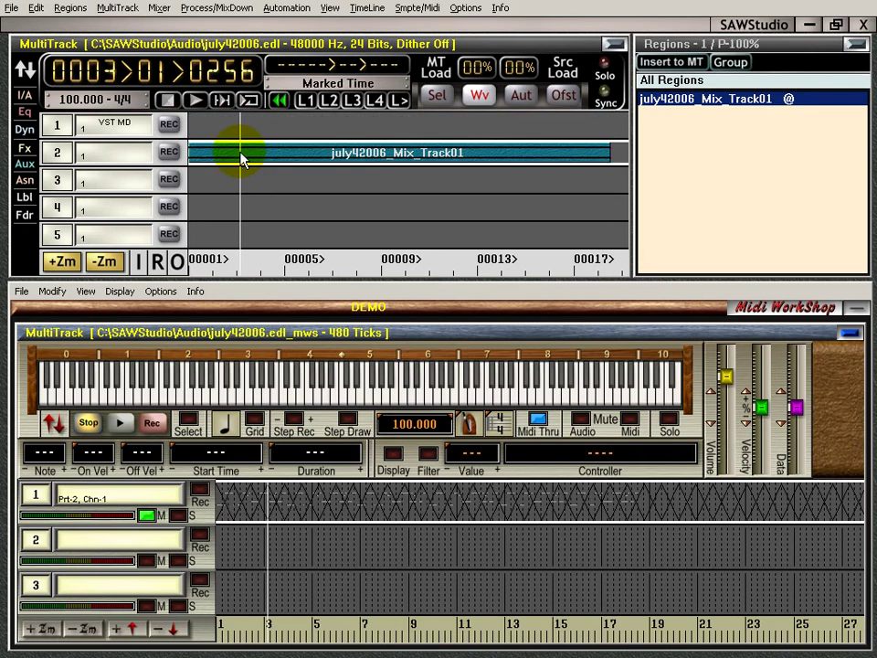
Play tracks 2 and 3 from the start to check, then switch to the FX patching layout.
key(Home)
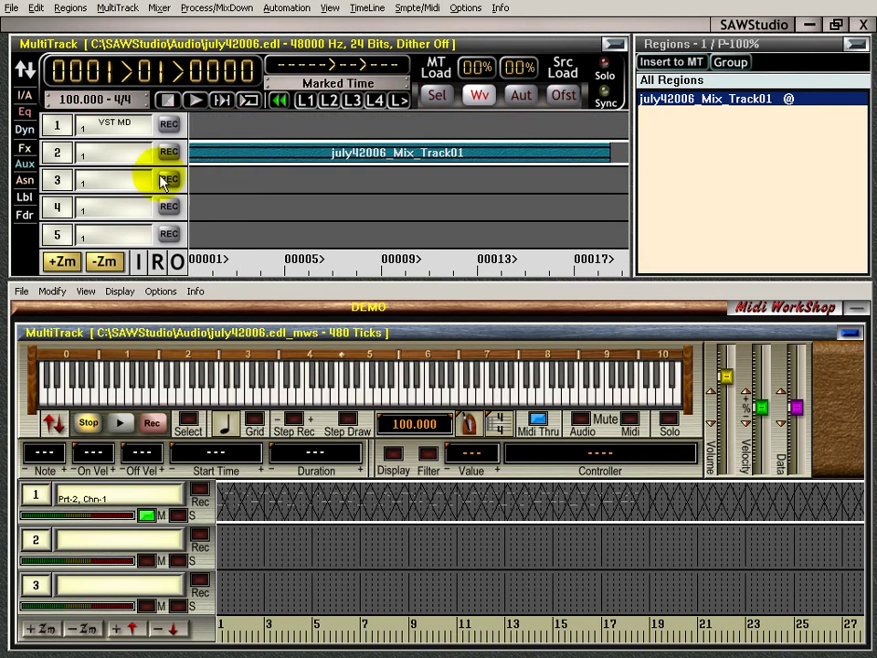
drag(57, 152, 64, 180)
key(space)
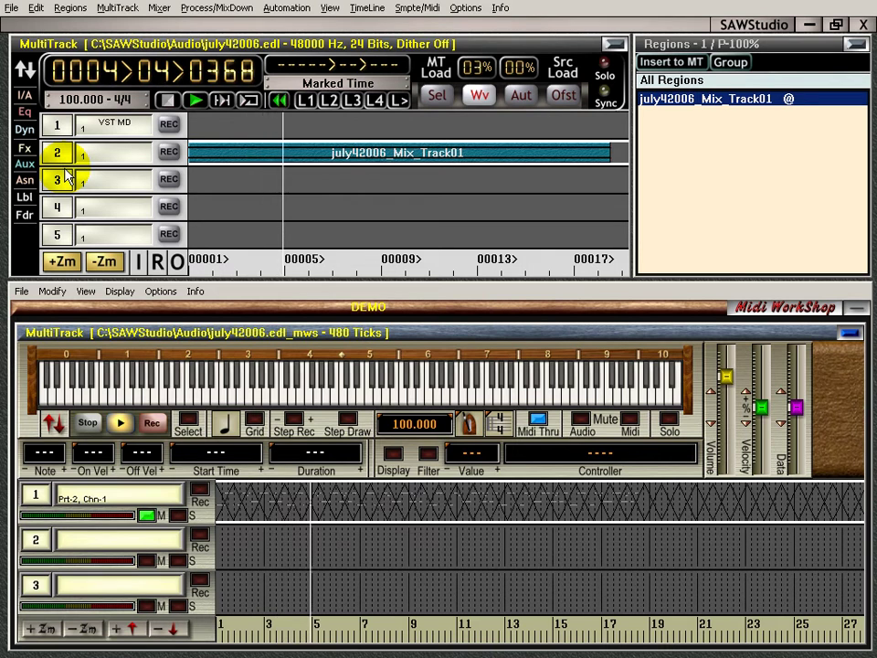
key(space)
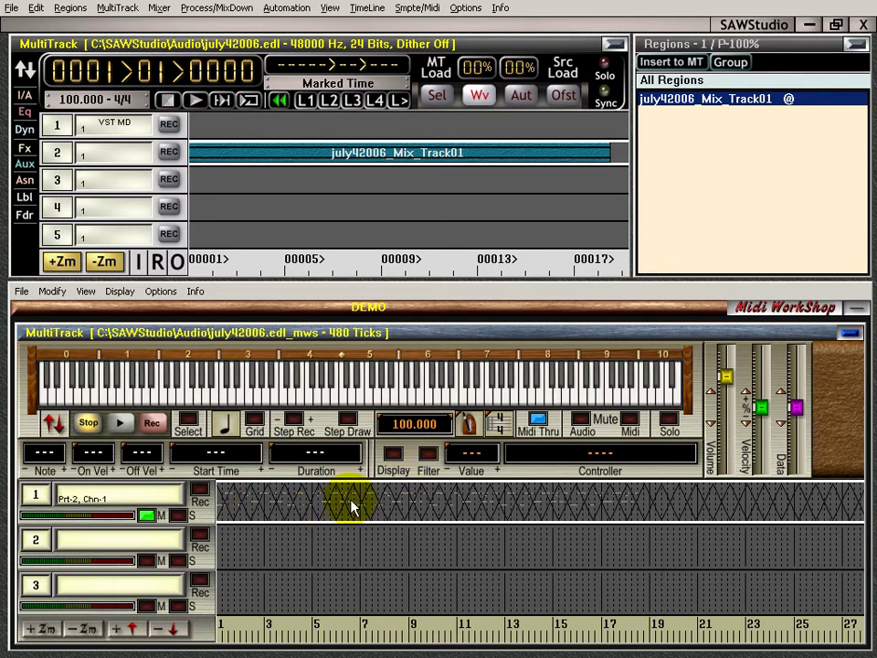
key(F2)
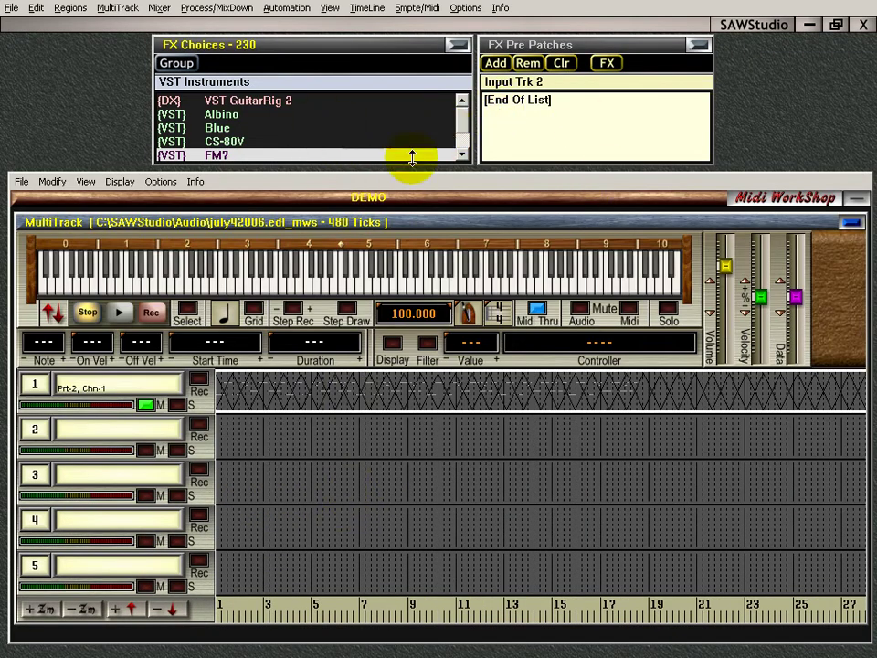
Remove FM7 from input track 1's pre-patch effects, leaving the list empty.
click(530, 93)
click(530, 91)
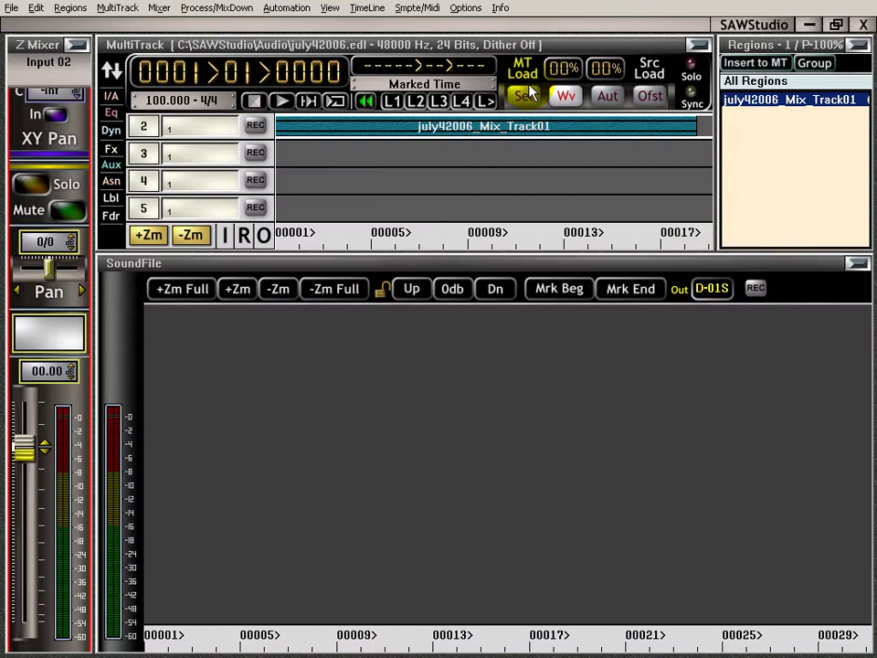
scroll(468, 133, up, 1)
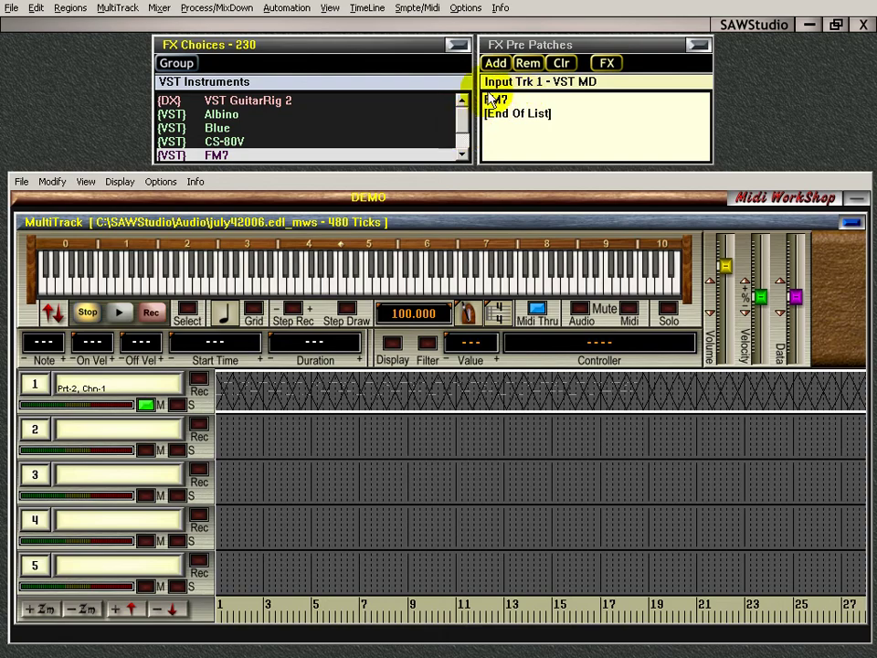
click(499, 102)
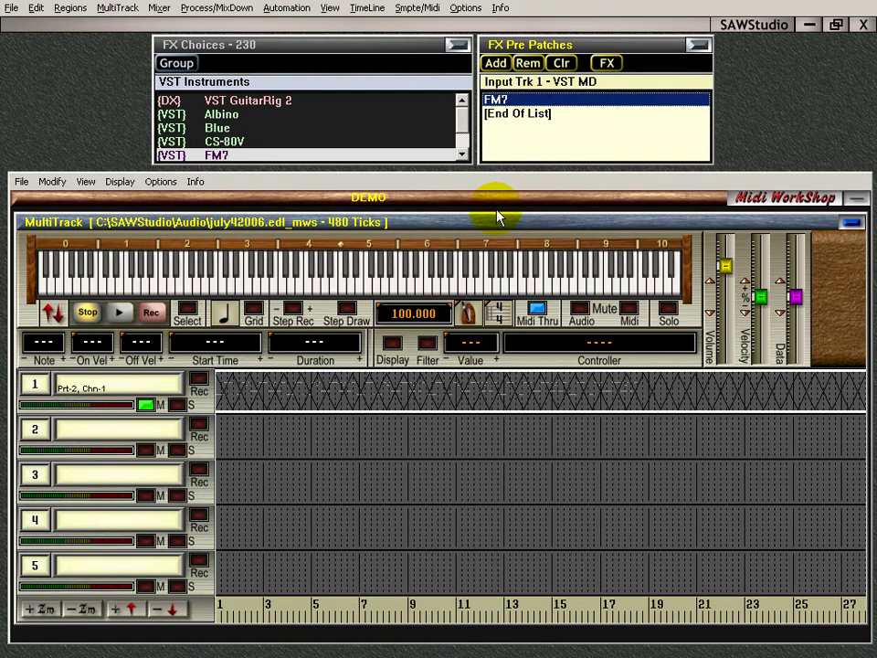
key(F2)
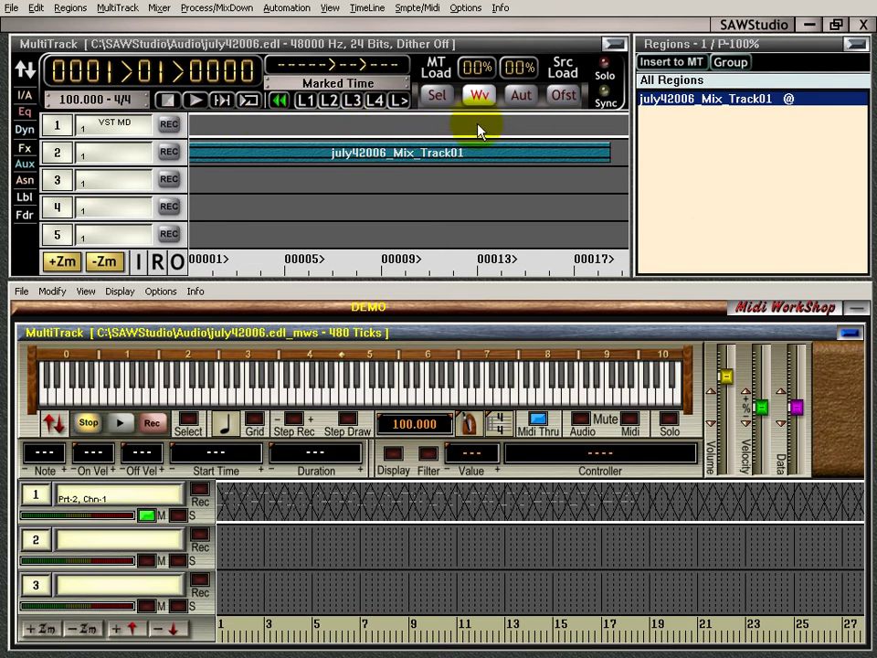
click(105, 124)
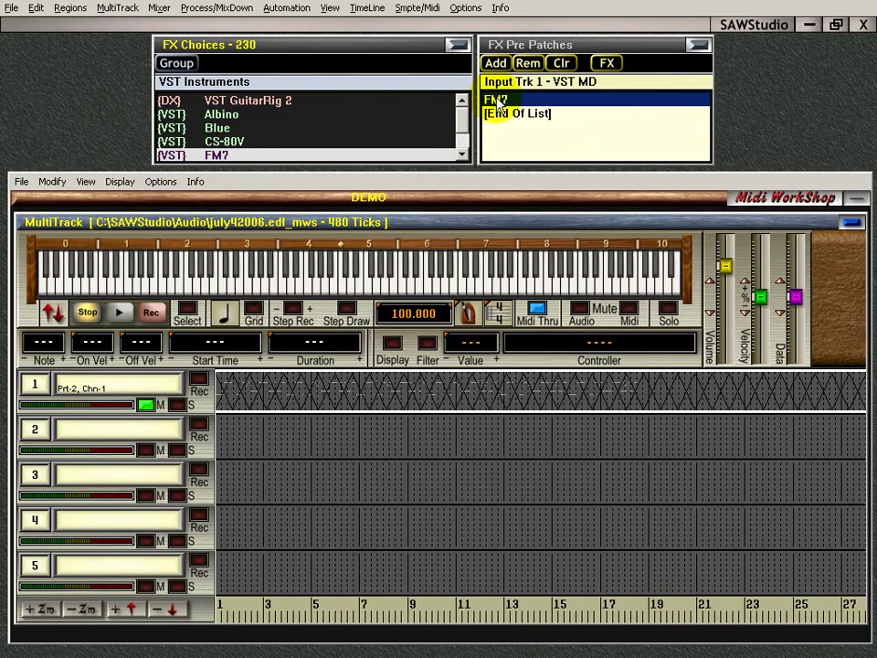
click(526, 63)
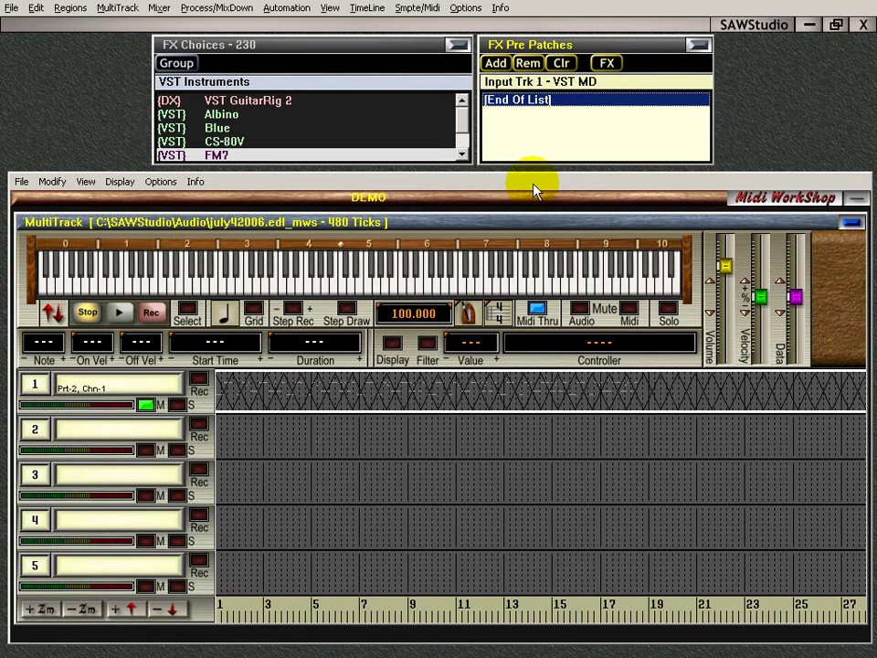
Close the effects windows and move the july42006_Mix_Track01 region back up to track 1.
click(492, 84)
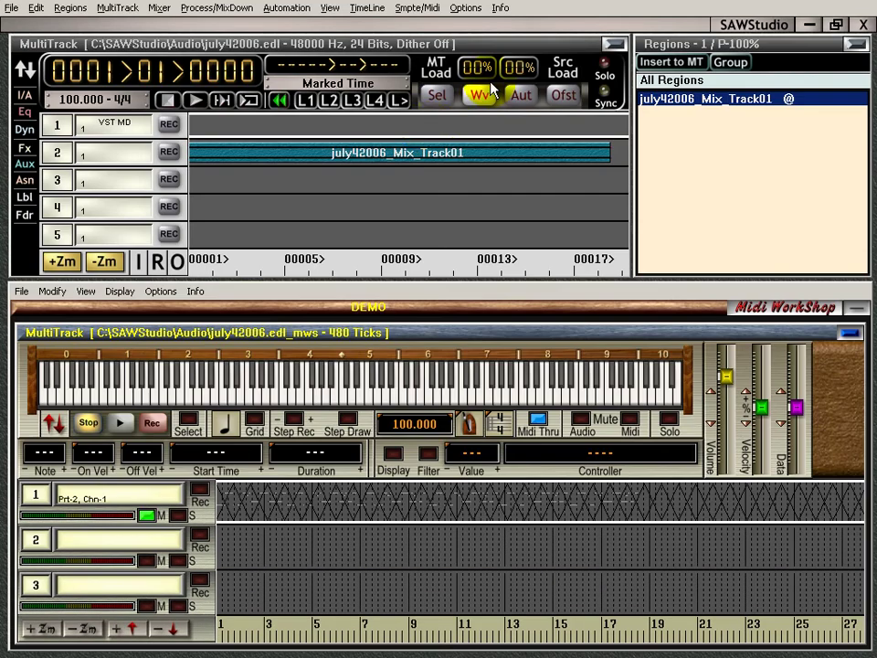
click(410, 155)
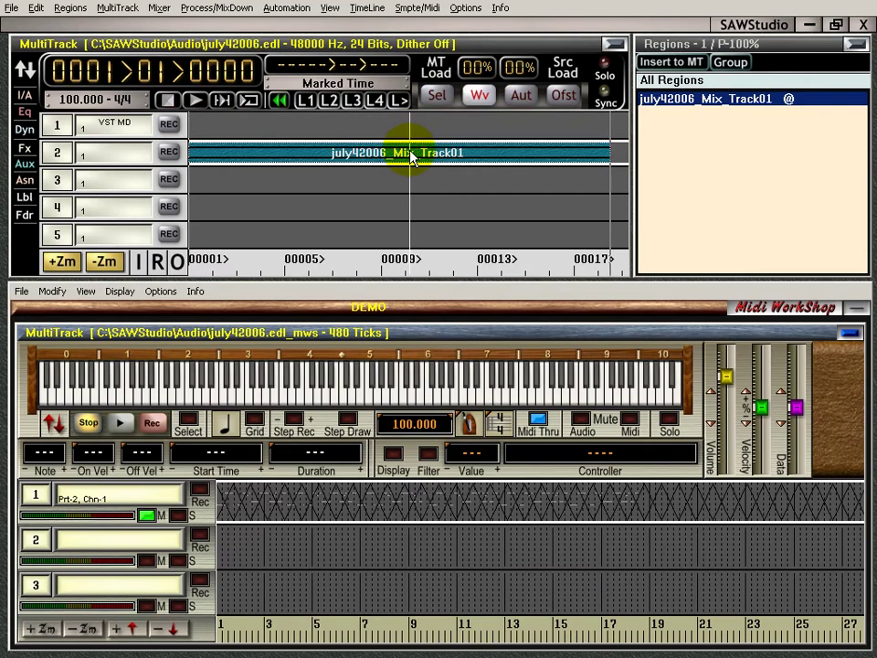
drag(410, 155, 407, 125)
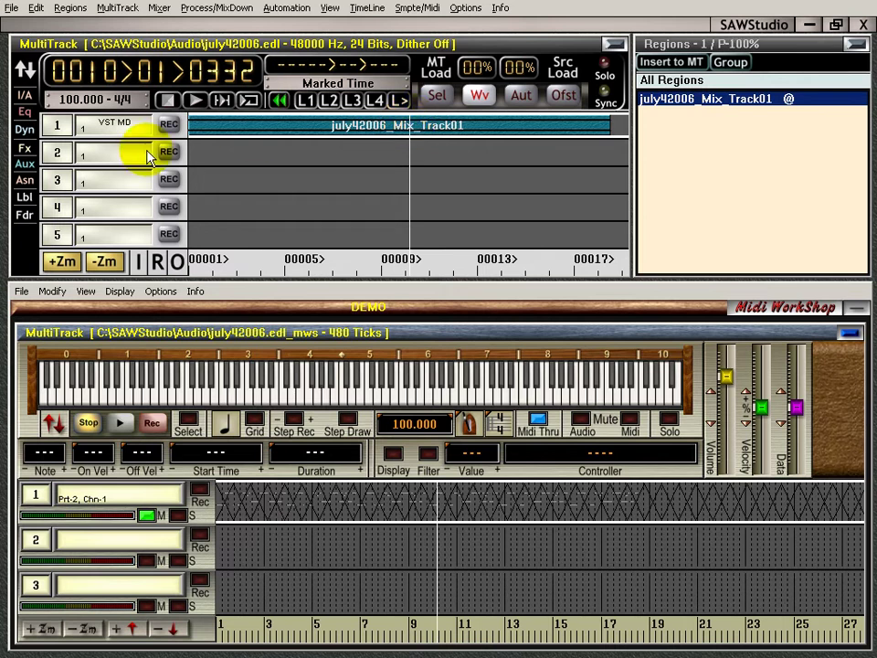
Clear track 1's VST MD label and play the song from the start to test.
double_click(110, 124)
key(BackSpace)
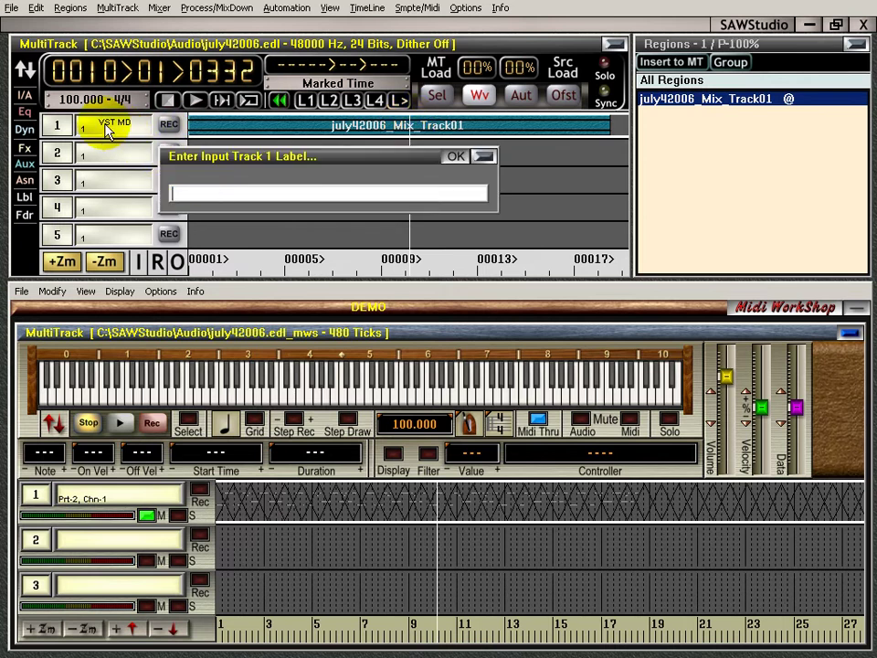
key(Return)
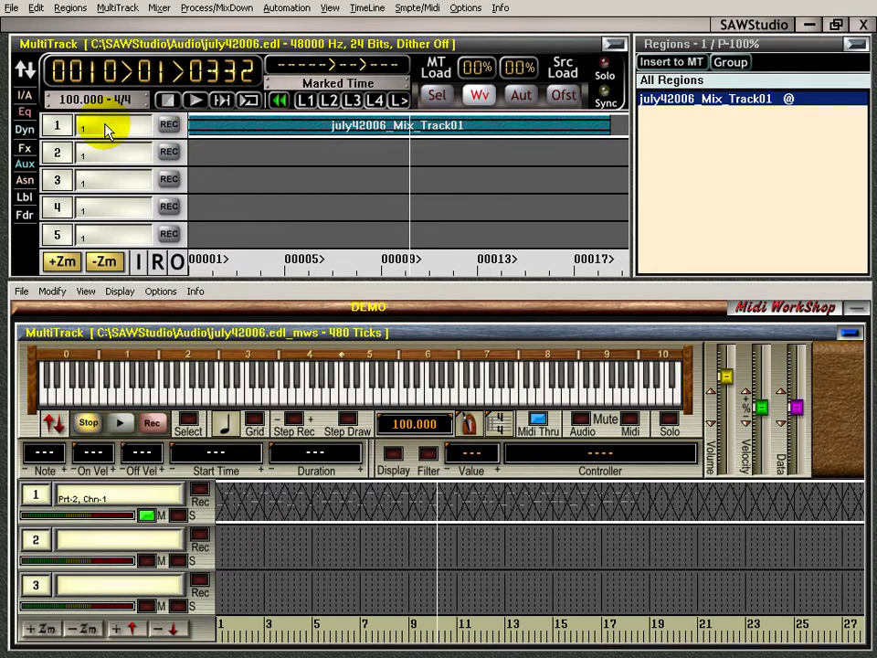
click(56, 125)
key(Home)
key(space)
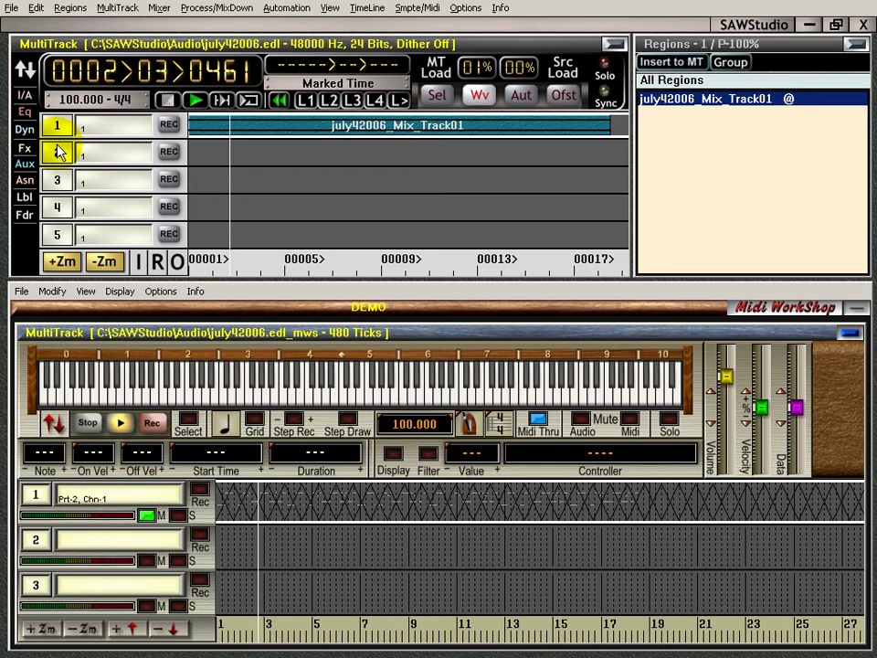
key(space)
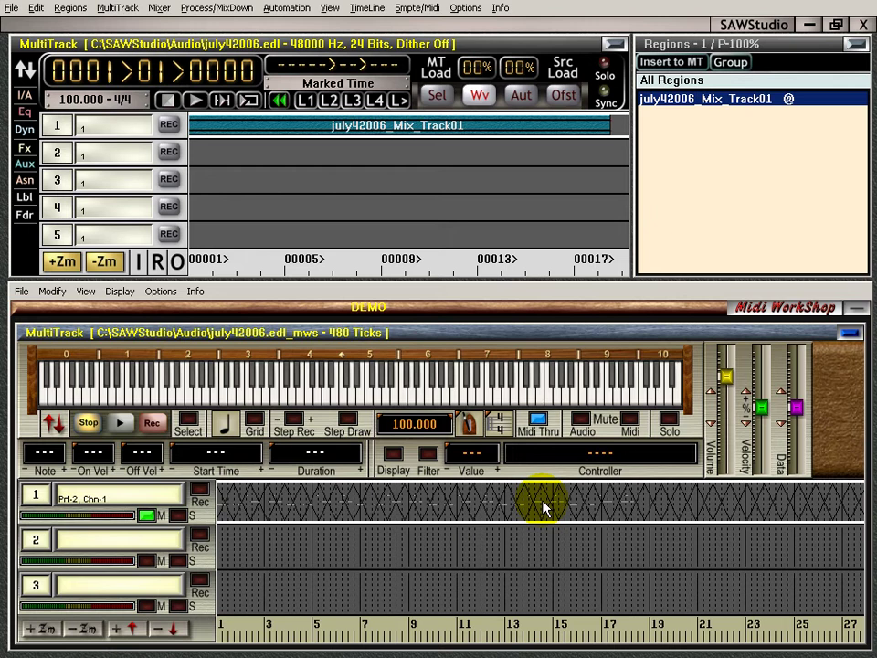
Route MIDI track 1 to Port 01: S80 and start playing the MIDI part.
right_click(134, 500)
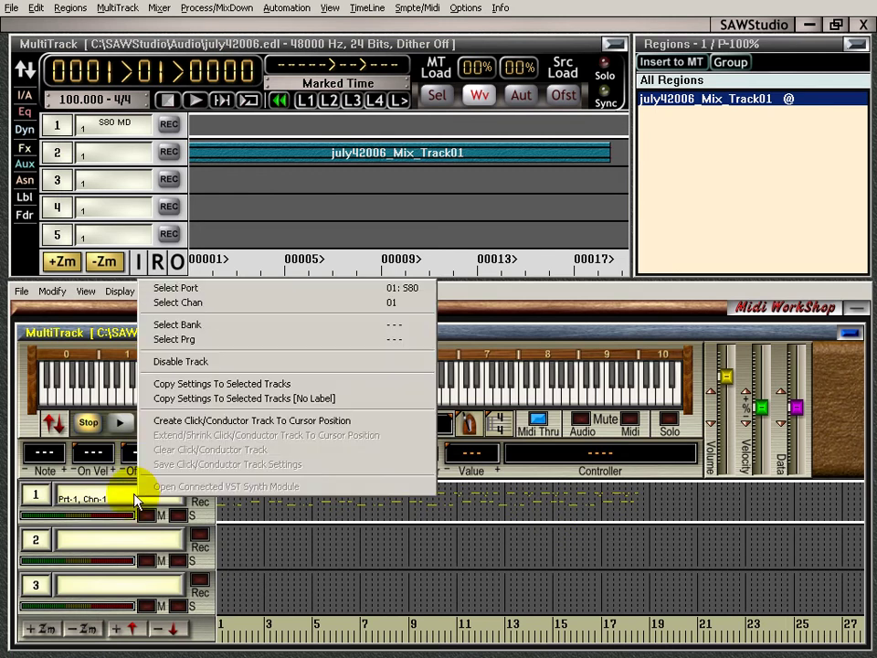
click(361, 295)
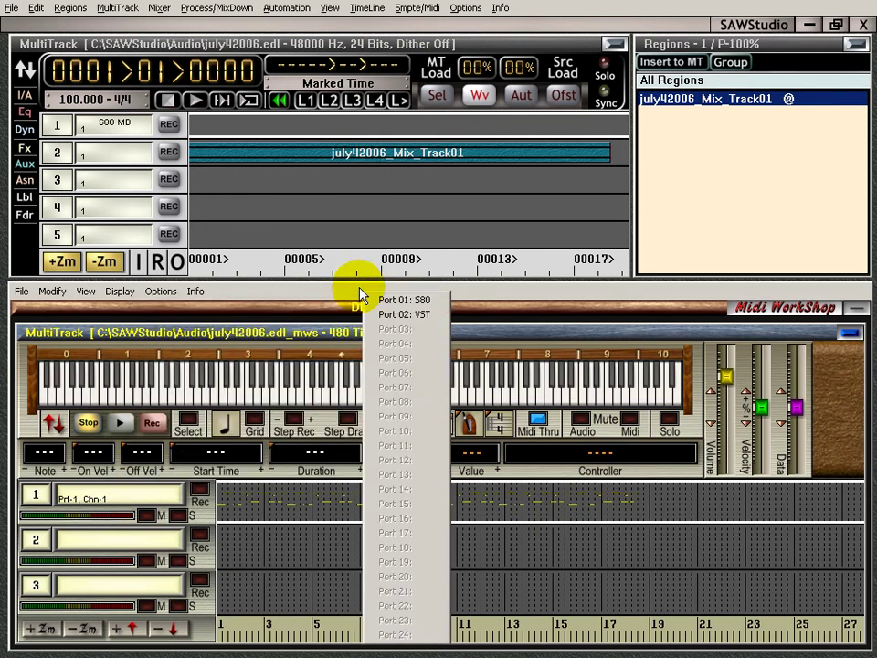
click(427, 300)
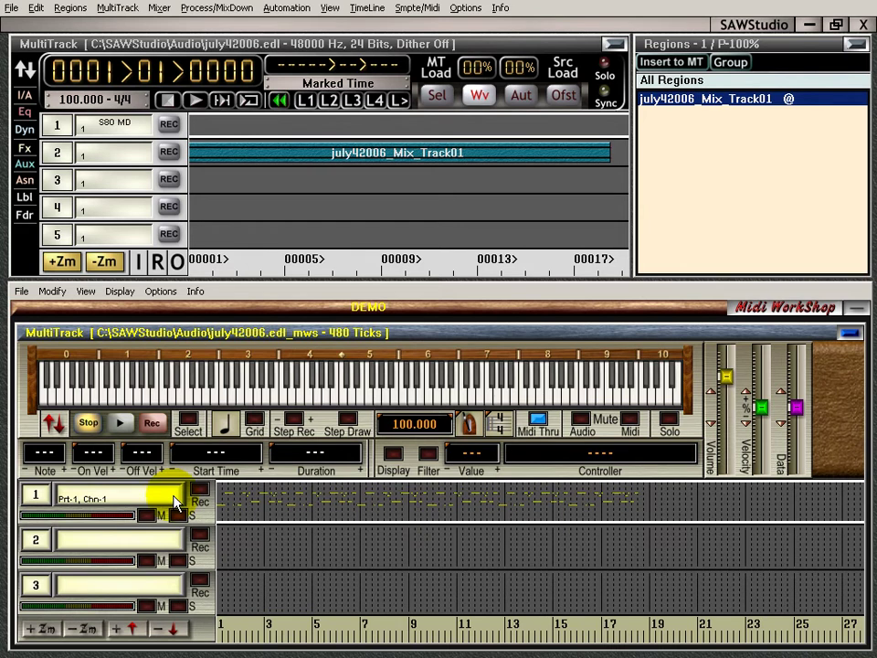
key(space)
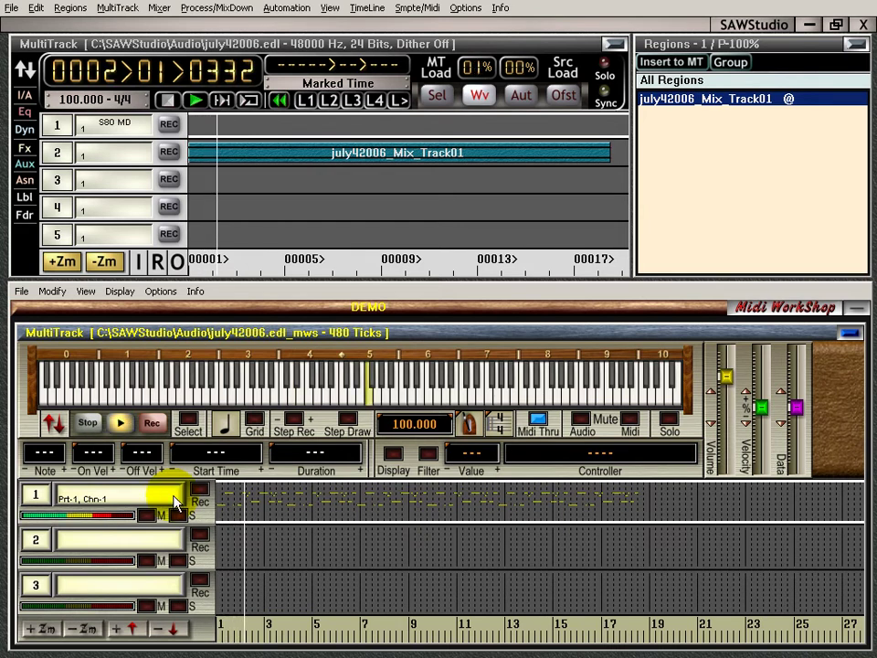
Stop playback, view track 2 in the Z Mixer, then return to the Midi WorkShop layout.
key(space)
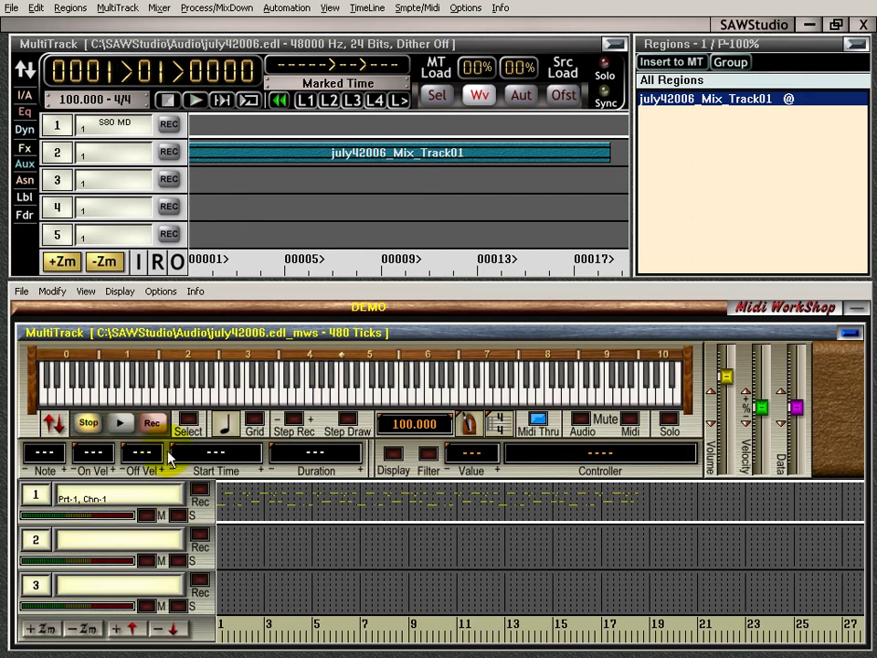
key(alt+2)
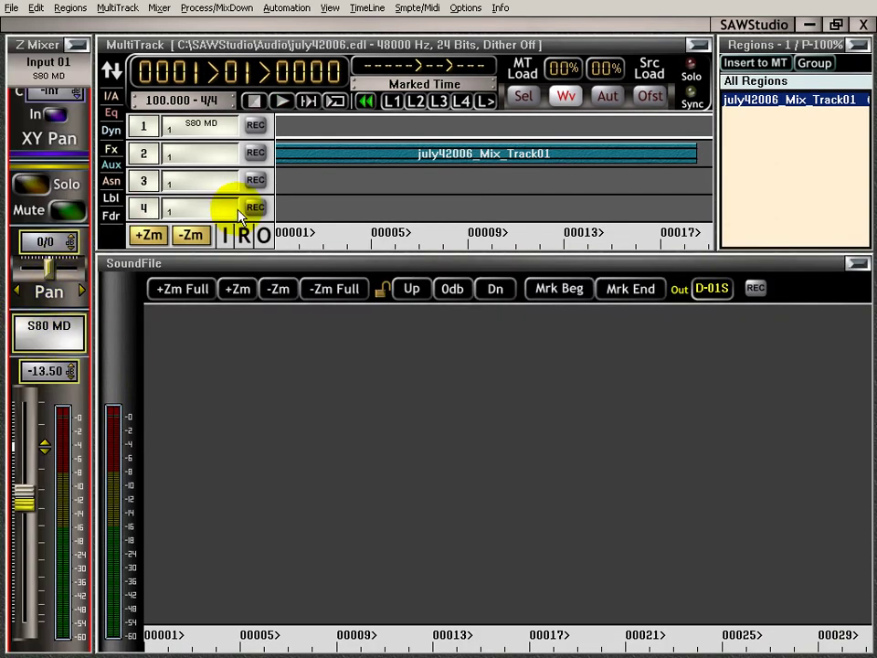
click(304, 165)
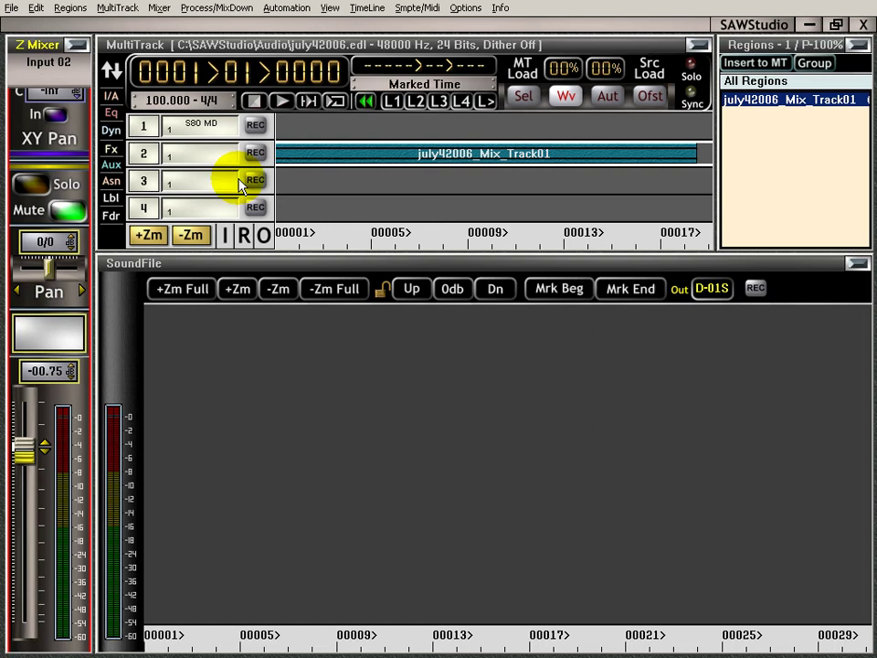
key(alt+1)
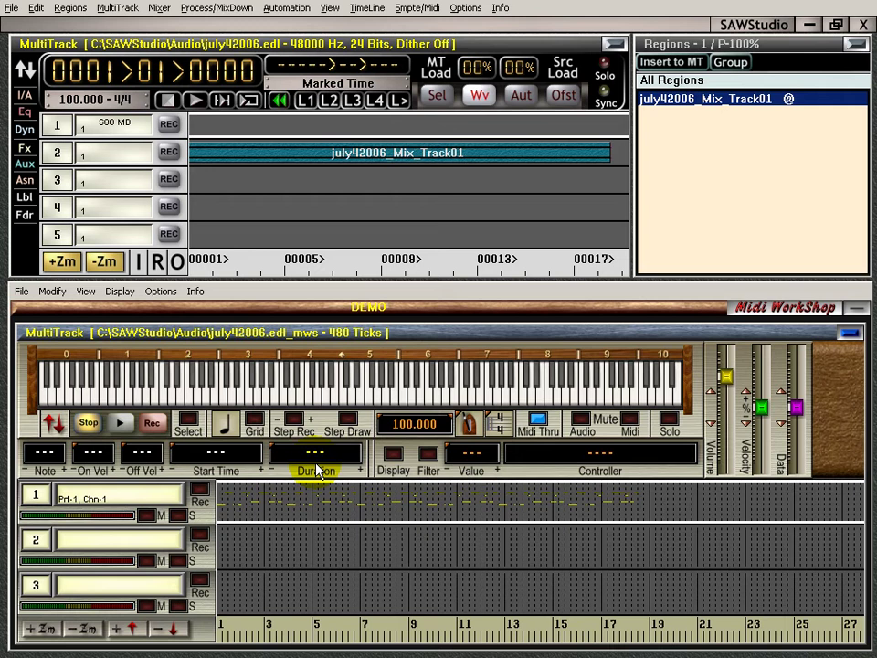
Arm track 1 for recording with input D-01S.
click(169, 126)
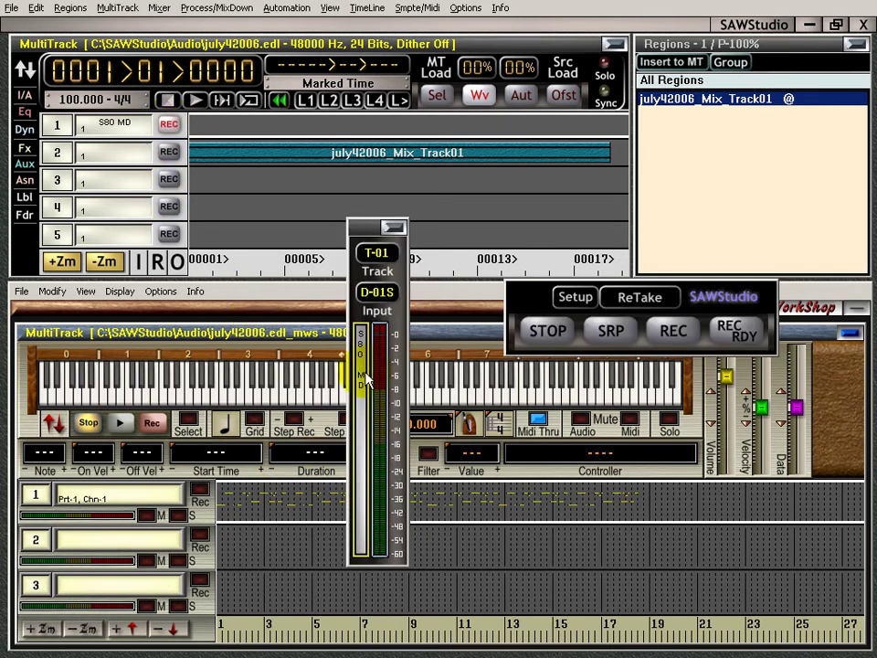
click(396, 294)
mouse_move(499, 310)
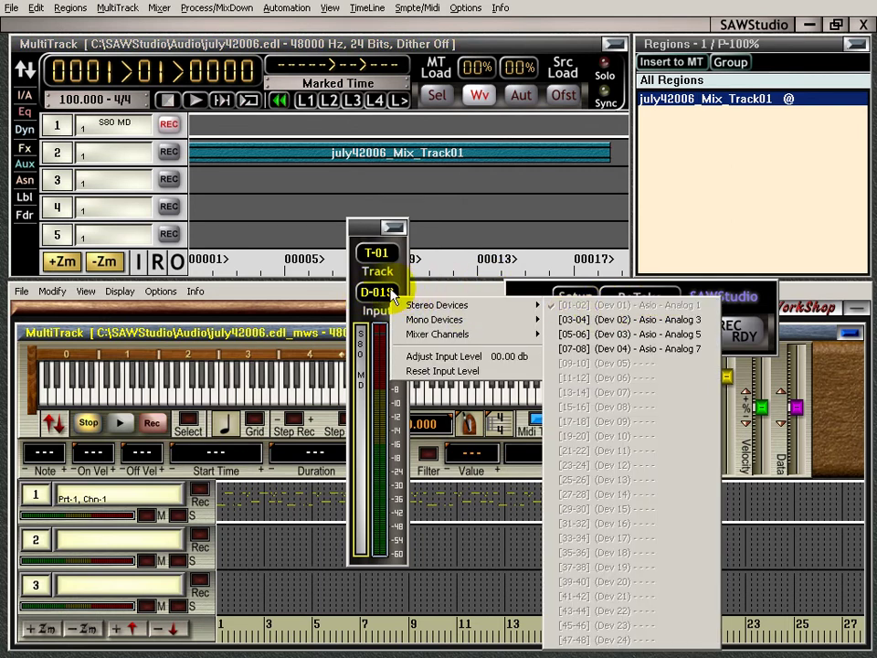
click(395, 294)
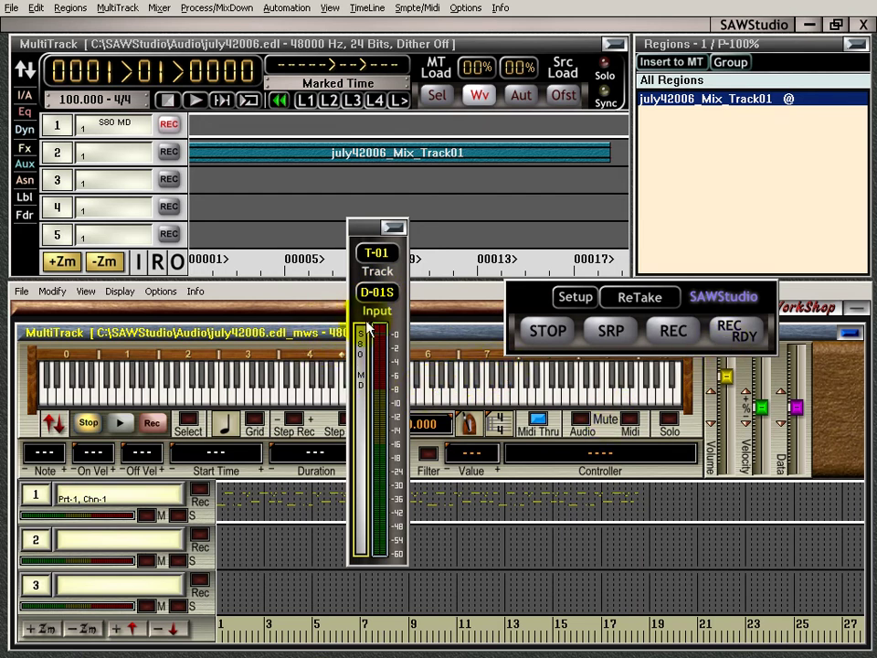
Test the S80's input level with a MIDI play and SRP preview pass, then set record-ready.
click(123, 426)
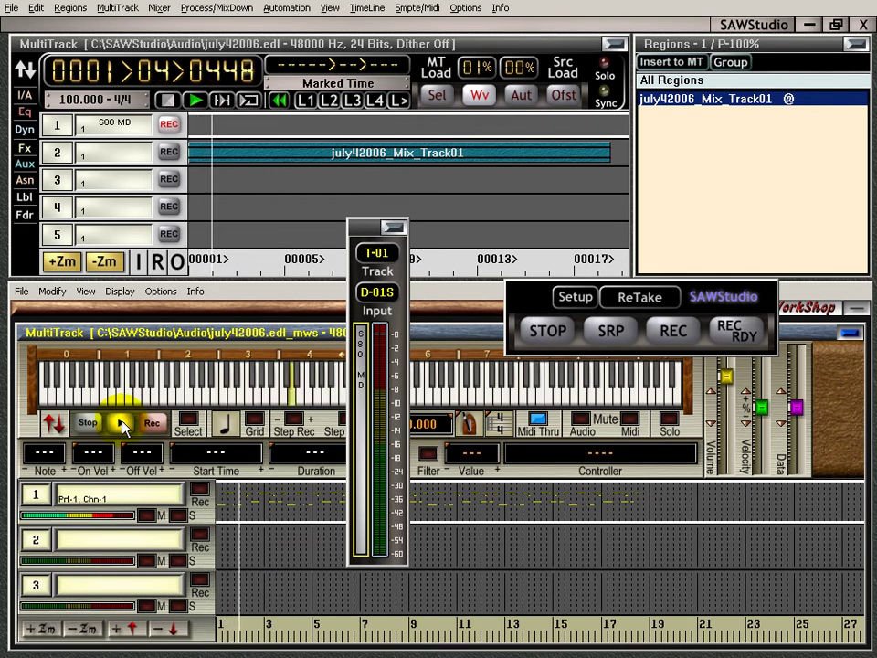
click(120, 423)
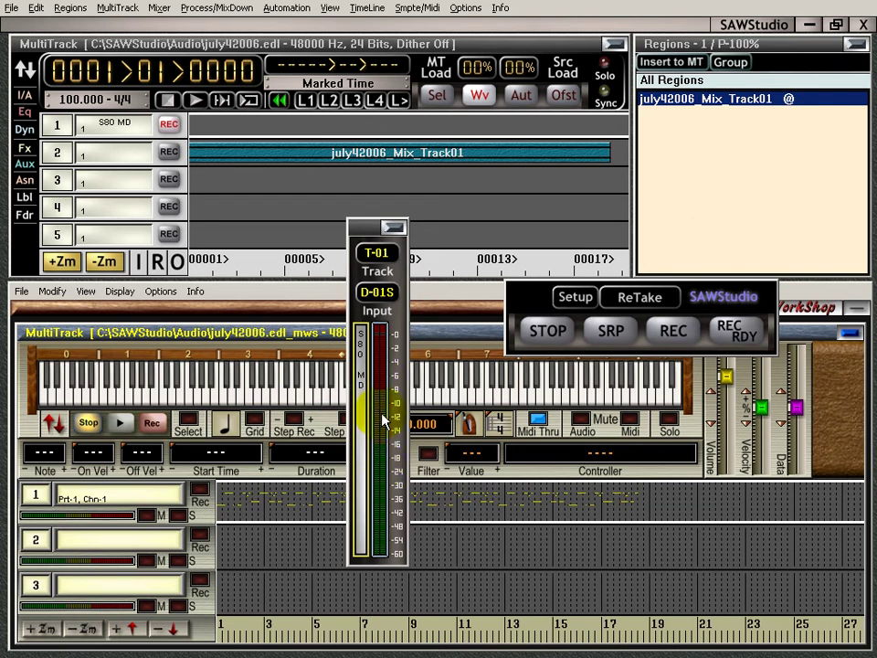
click(620, 332)
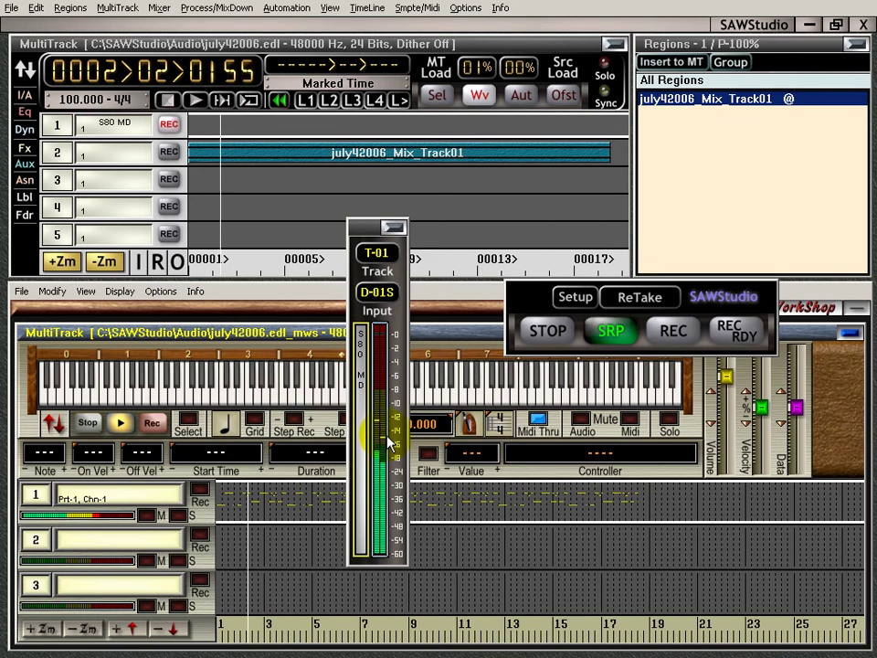
key(space)
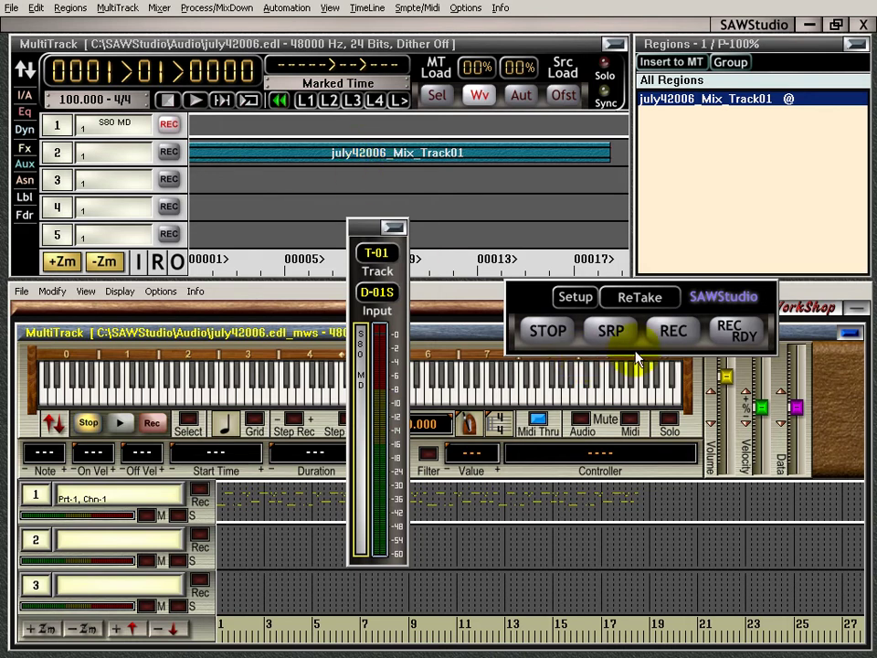
click(673, 334)
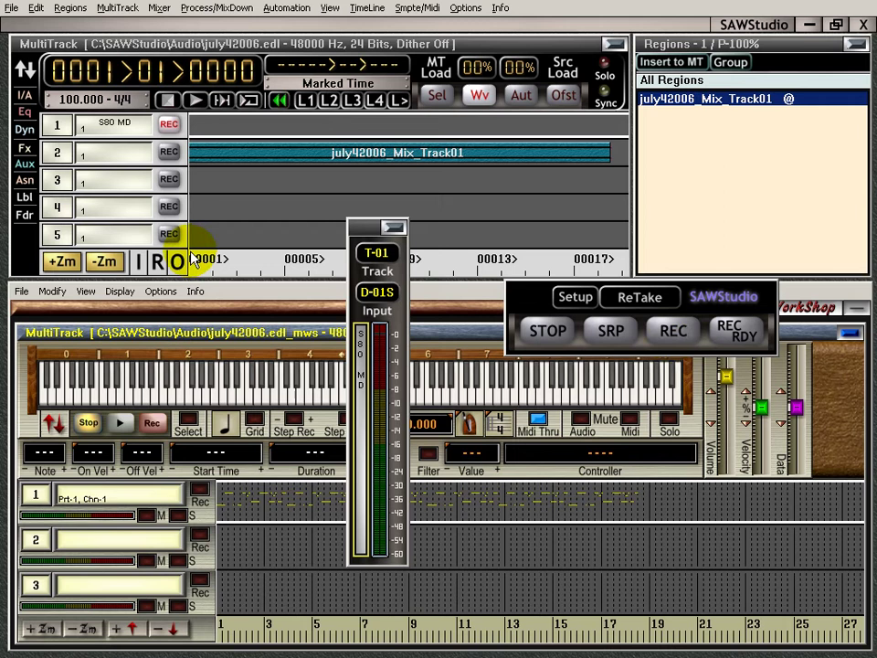
Play briefly, try marking a range on track 1, clear it and rewind to the start.
click(182, 122)
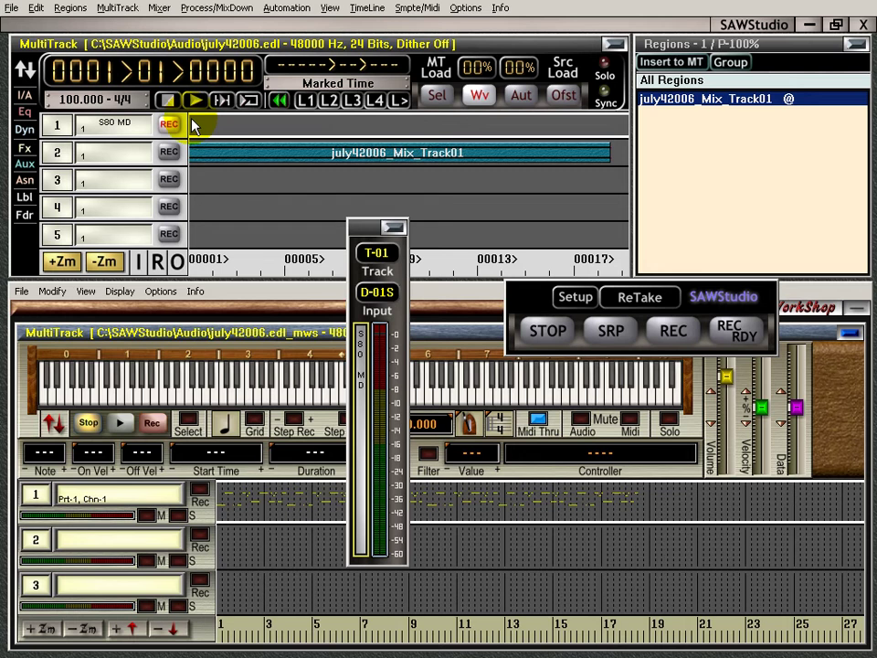
key(space)
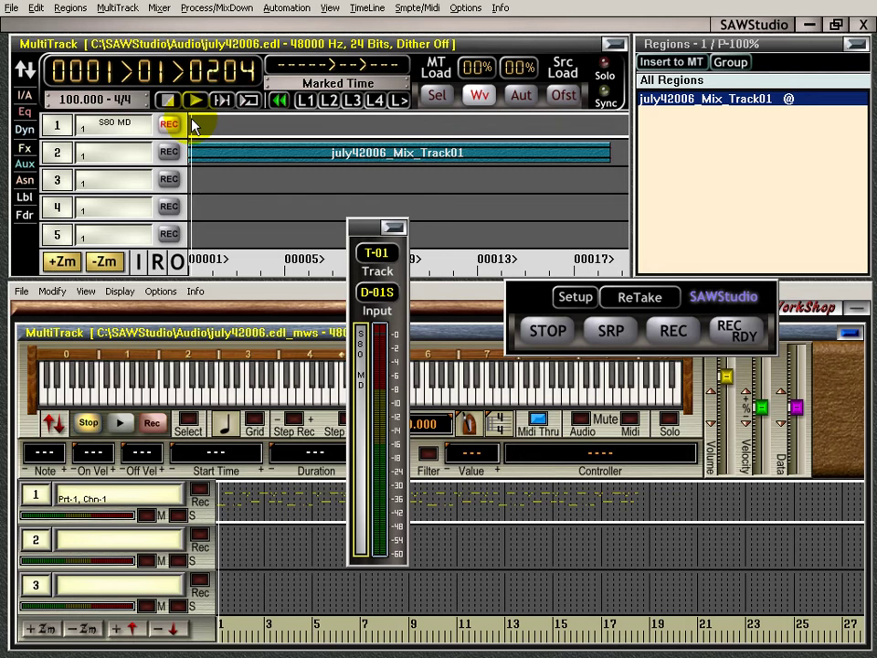
key(space)
click(191, 126)
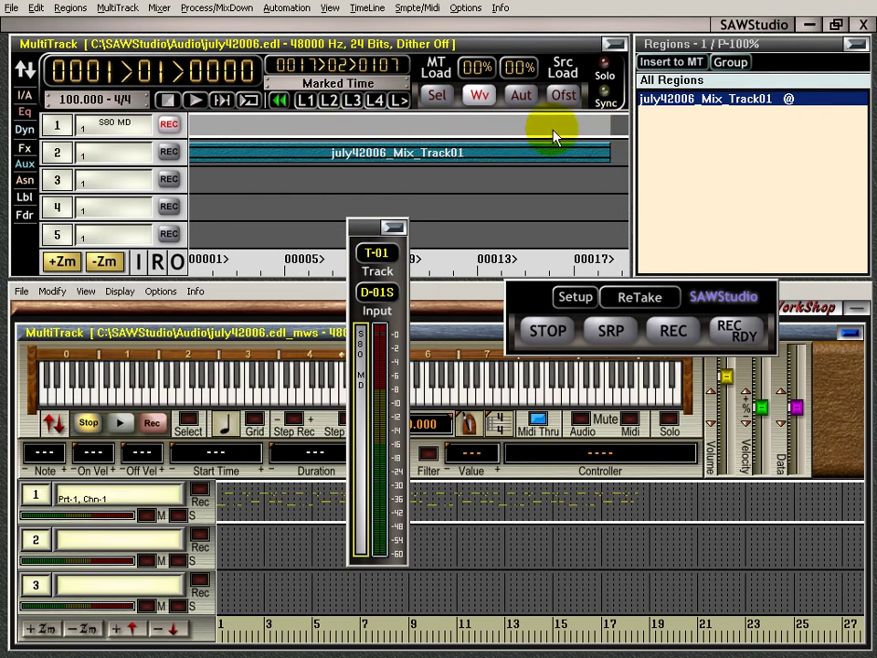
click(194, 131)
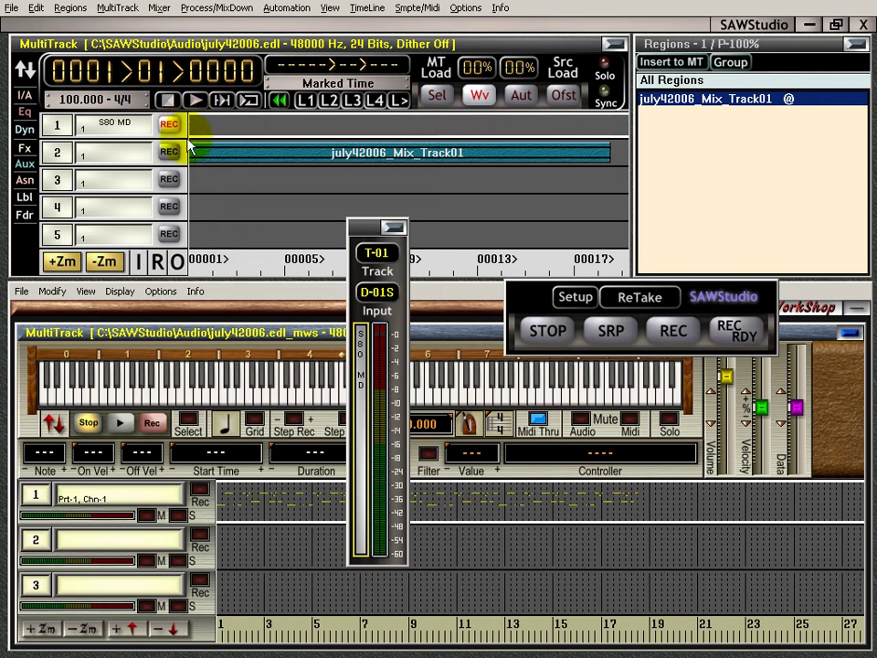
click(194, 131)
key(Home)
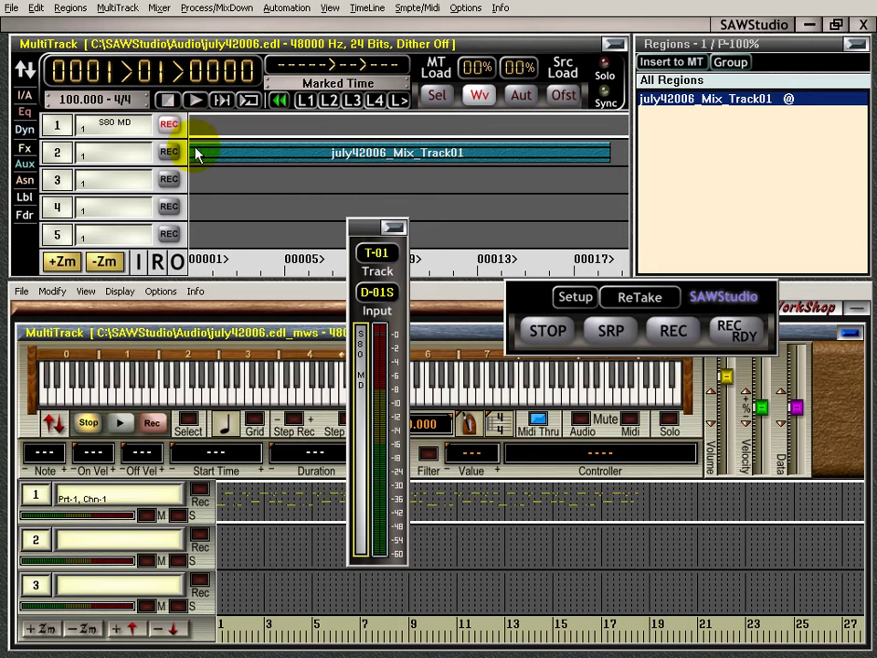
Mark time to 0017>02>0107 matching the mix region's length, then rewind to 0001>01>0000.
click(196, 153)
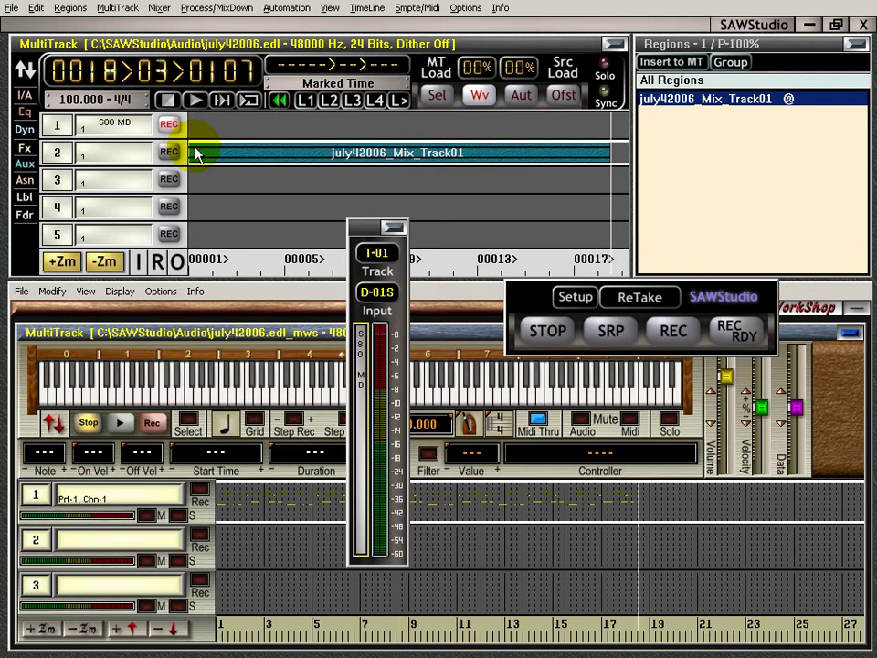
click(612, 152)
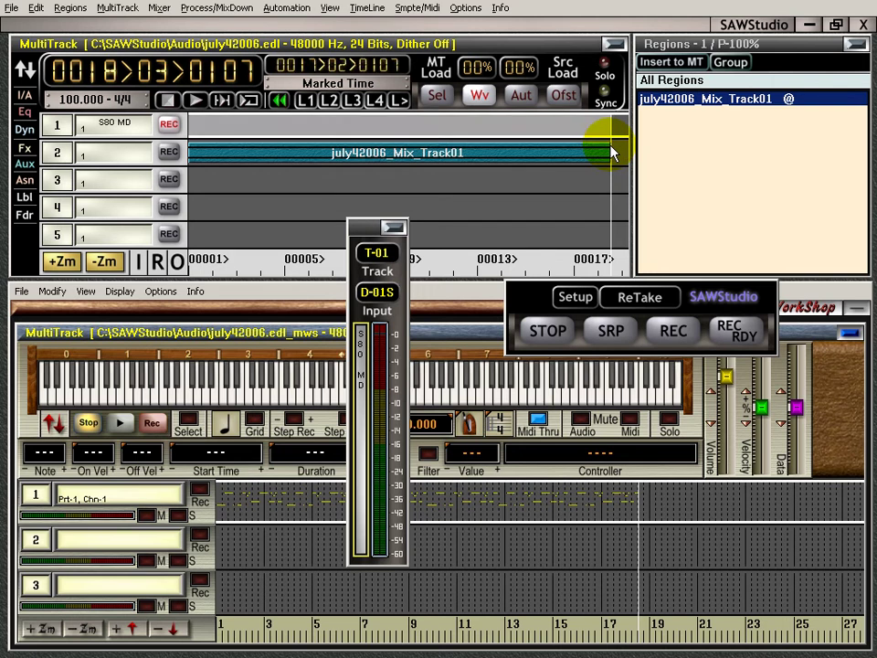
key(Home)
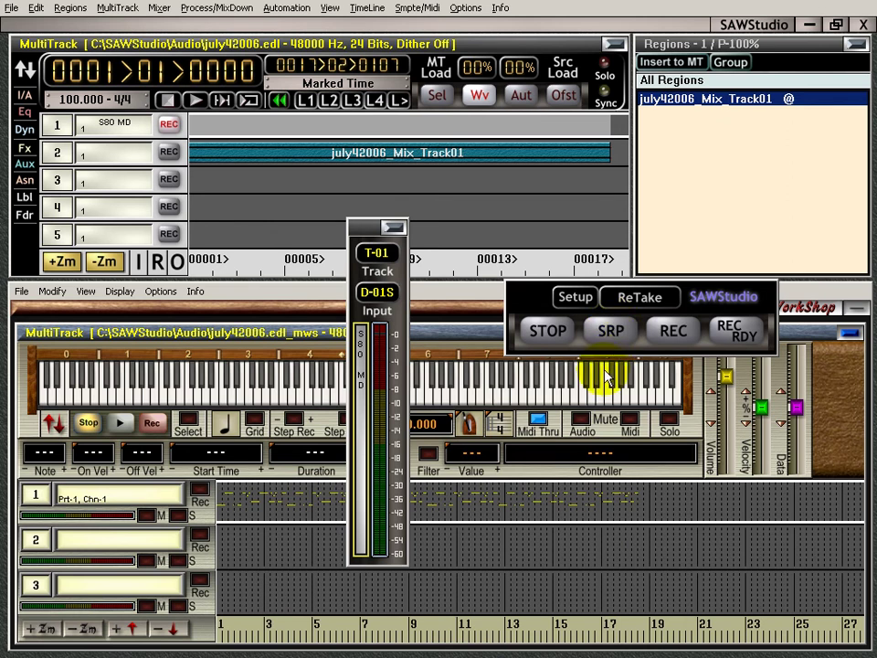
Record the S80 synth's part onto track 1, stopping at the end of the marked range.
key(r)
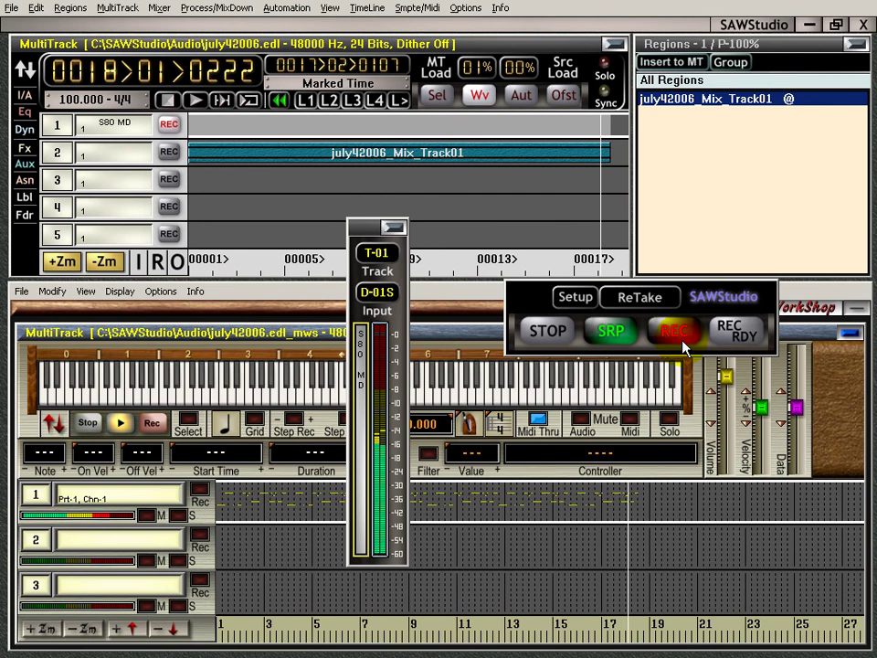
click(681, 341)
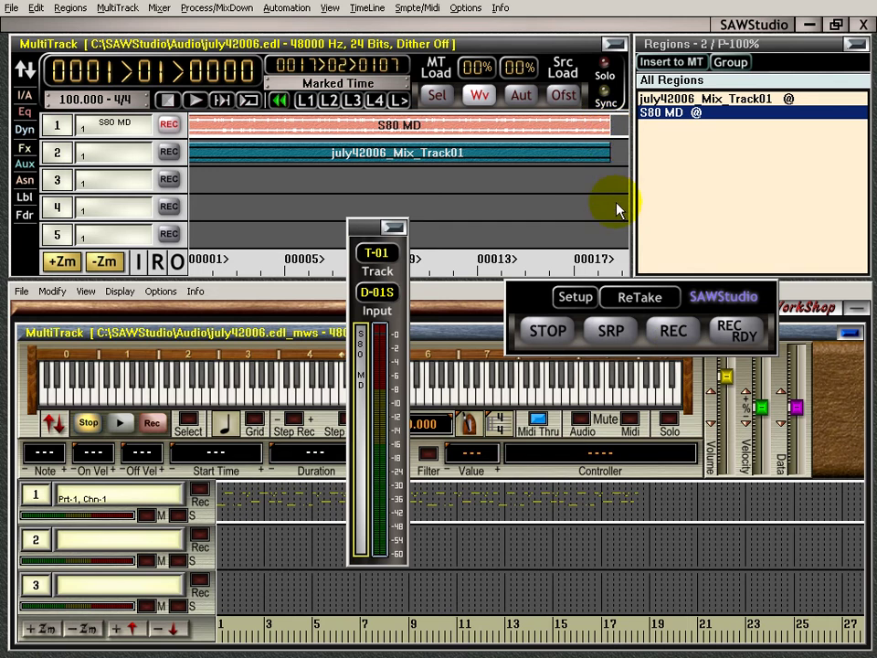
Close the input meter panel and toggle a MIDI track 1 setting on and back off.
click(392, 227)
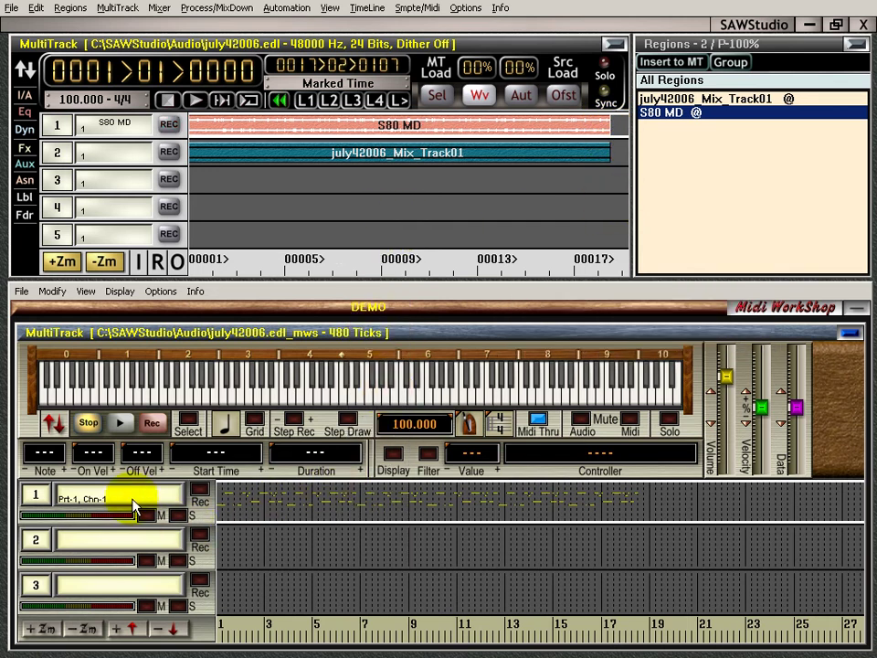
click(147, 517)
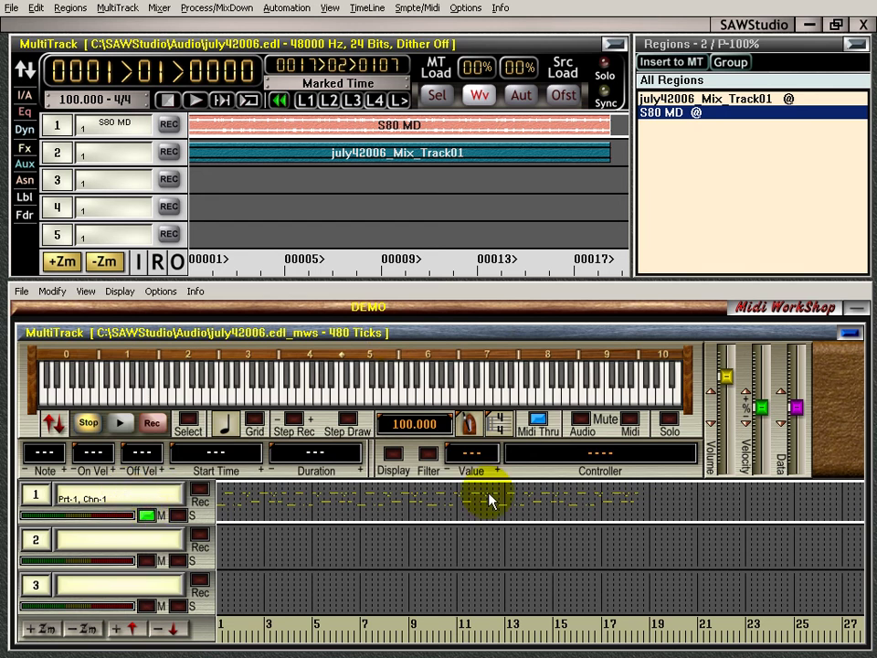
click(148, 517)
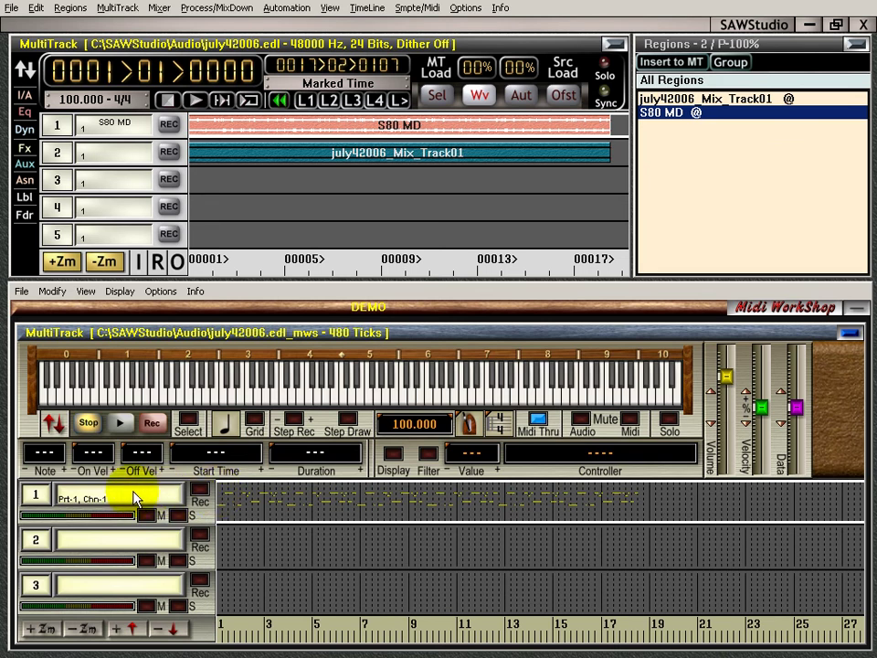
Disable Midi WorkShop track 1 and switch to the full track view with the F Mixer (Ctrl+1).
right_click(134, 497)
click(177, 359)
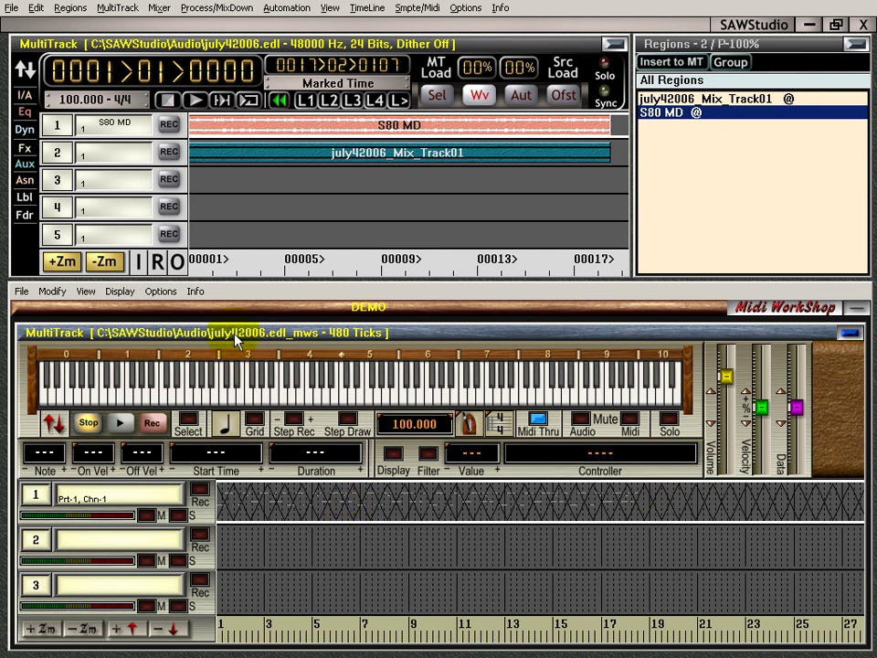
key(ctrl+1)
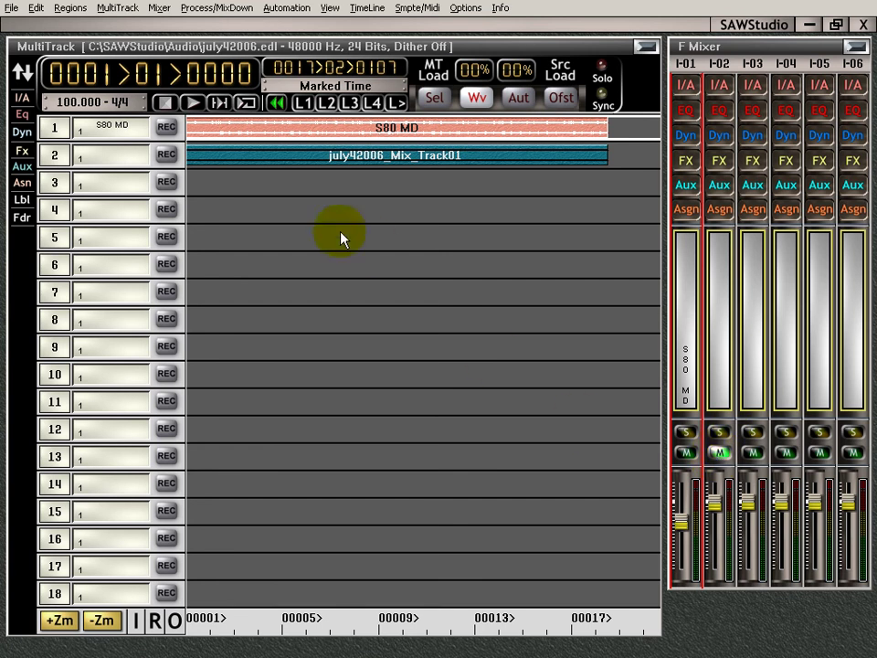
Play back the S80 MD recording on track 1 from the beginning.
click(721, 315)
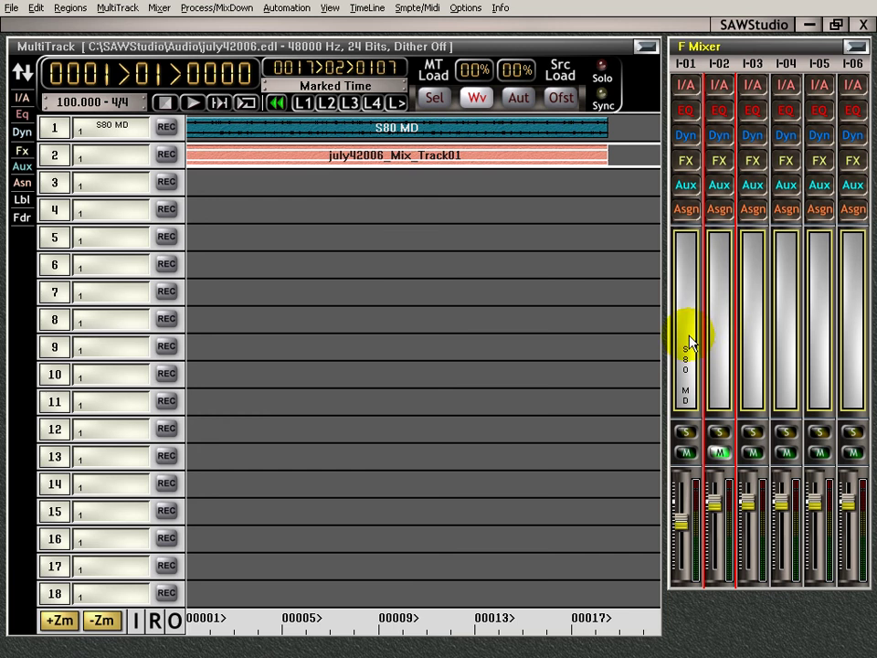
click(688, 343)
key(space)
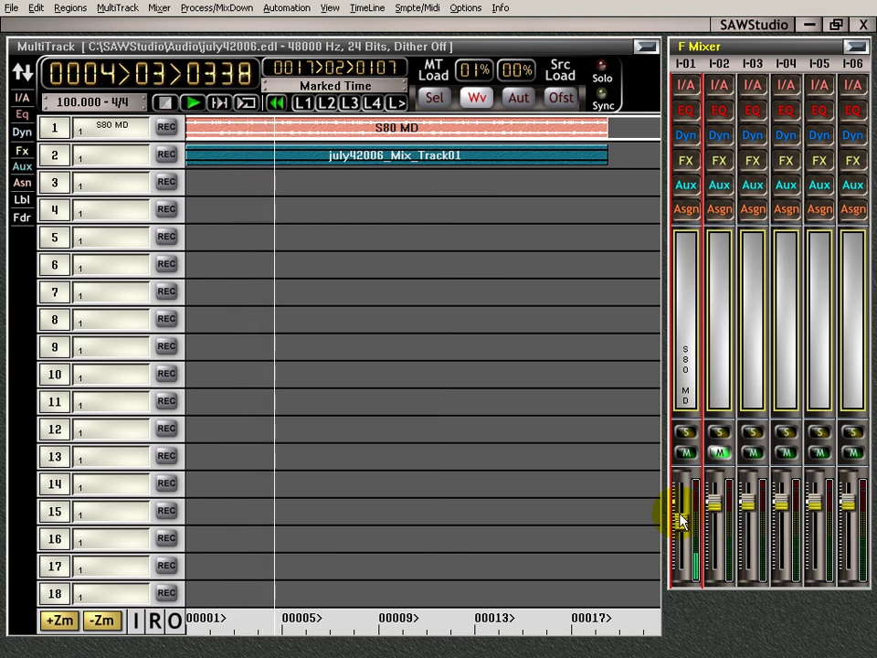
key(space)
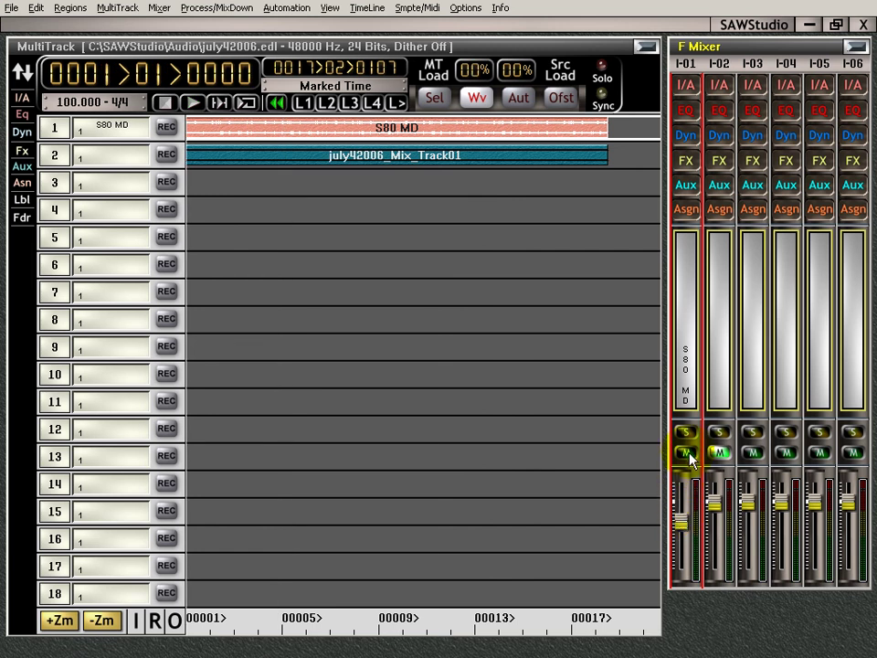
Lower track 2's I-02 fader slightly during playback, then return to the Midi WorkShop layout (F2).
click(716, 455)
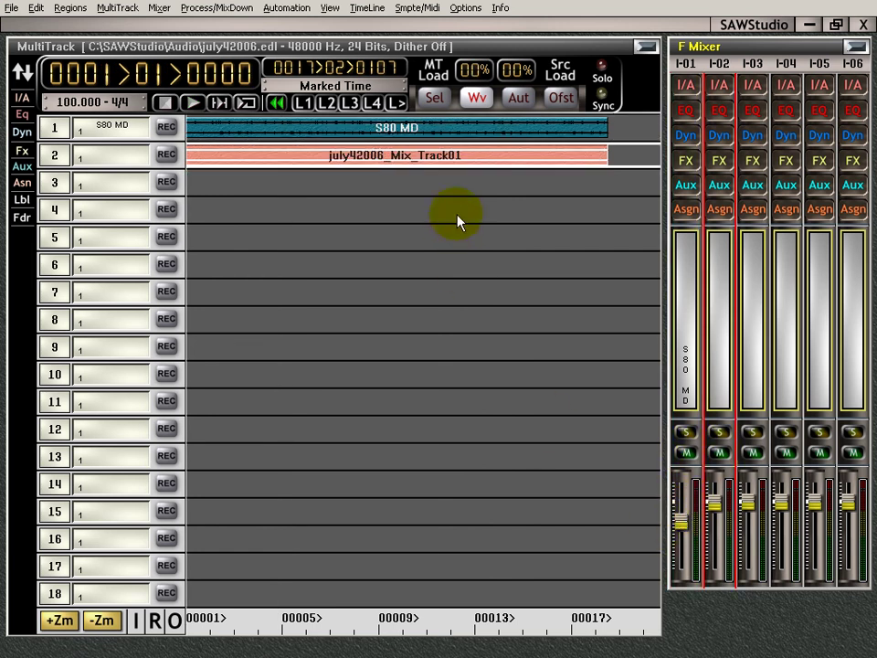
key(space)
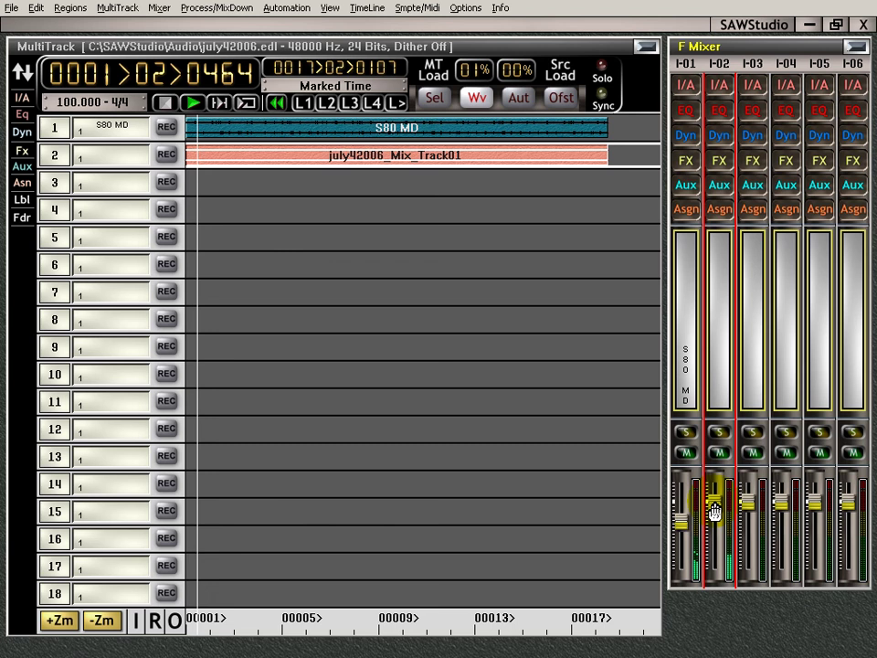
drag(713, 511, 713, 520)
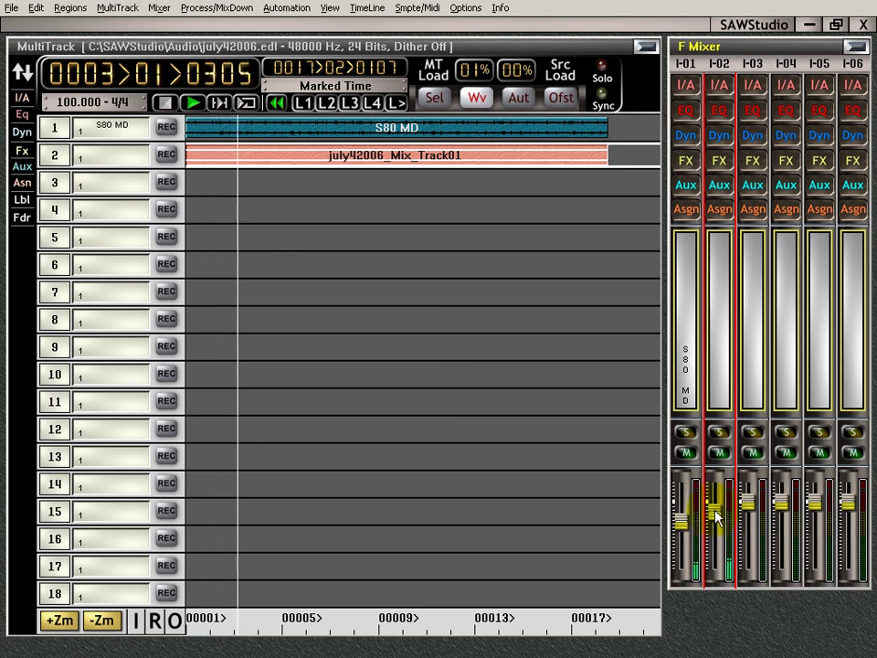
key(space)
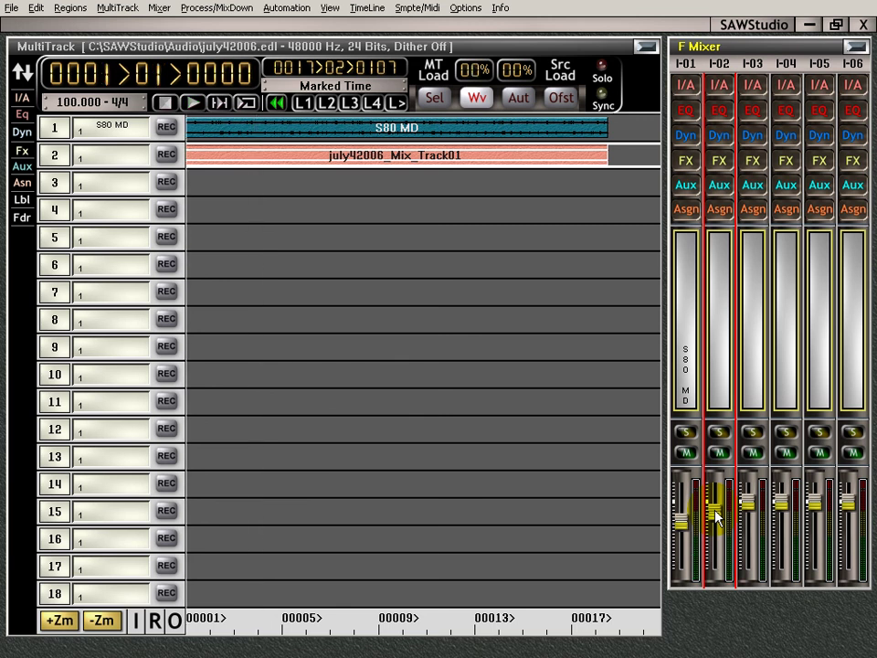
key(F2)
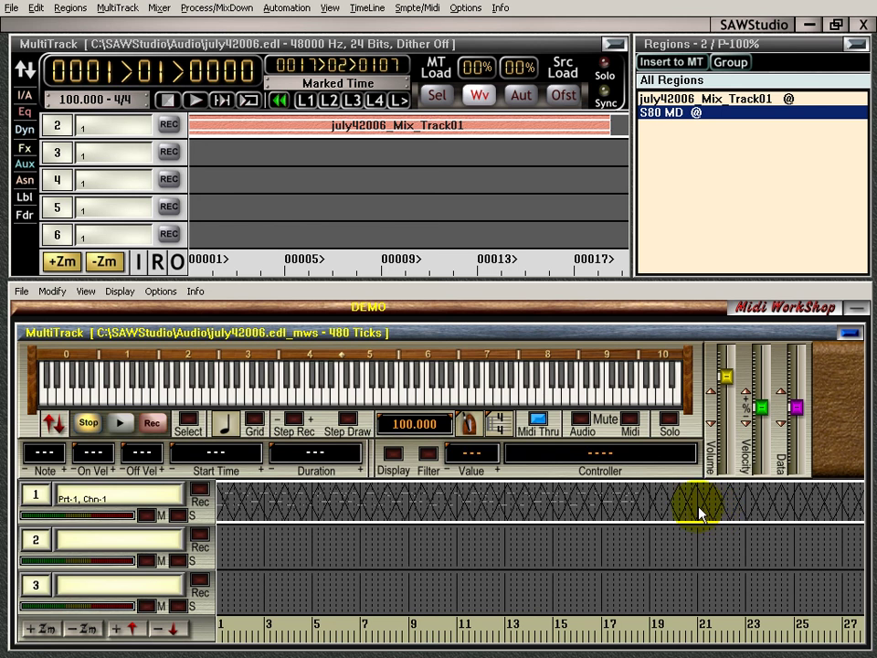
Scroll the MultiTrack view so S80 MD on track 1 sits above the july42006_Mix_Track01 region.
key(Insert)
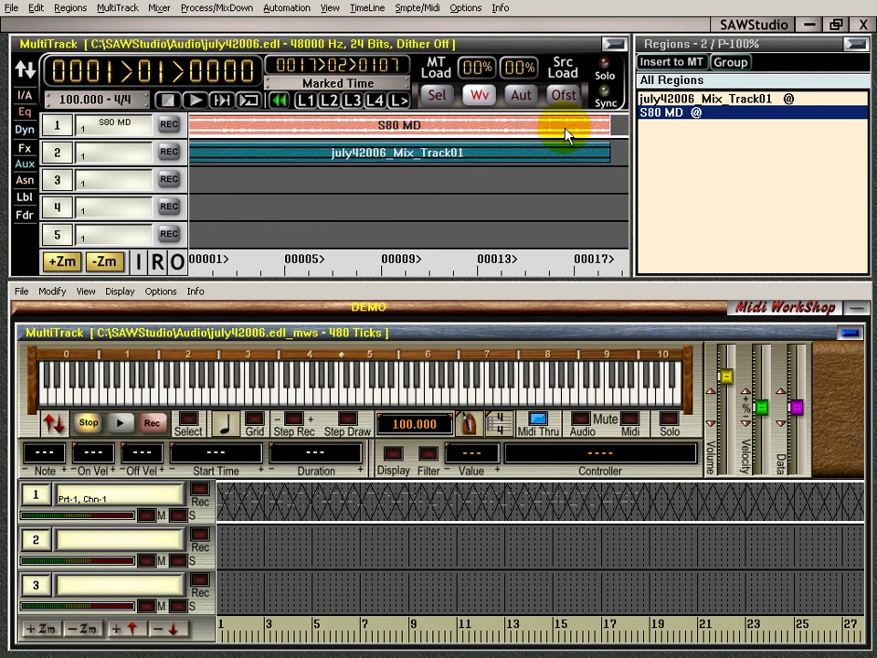